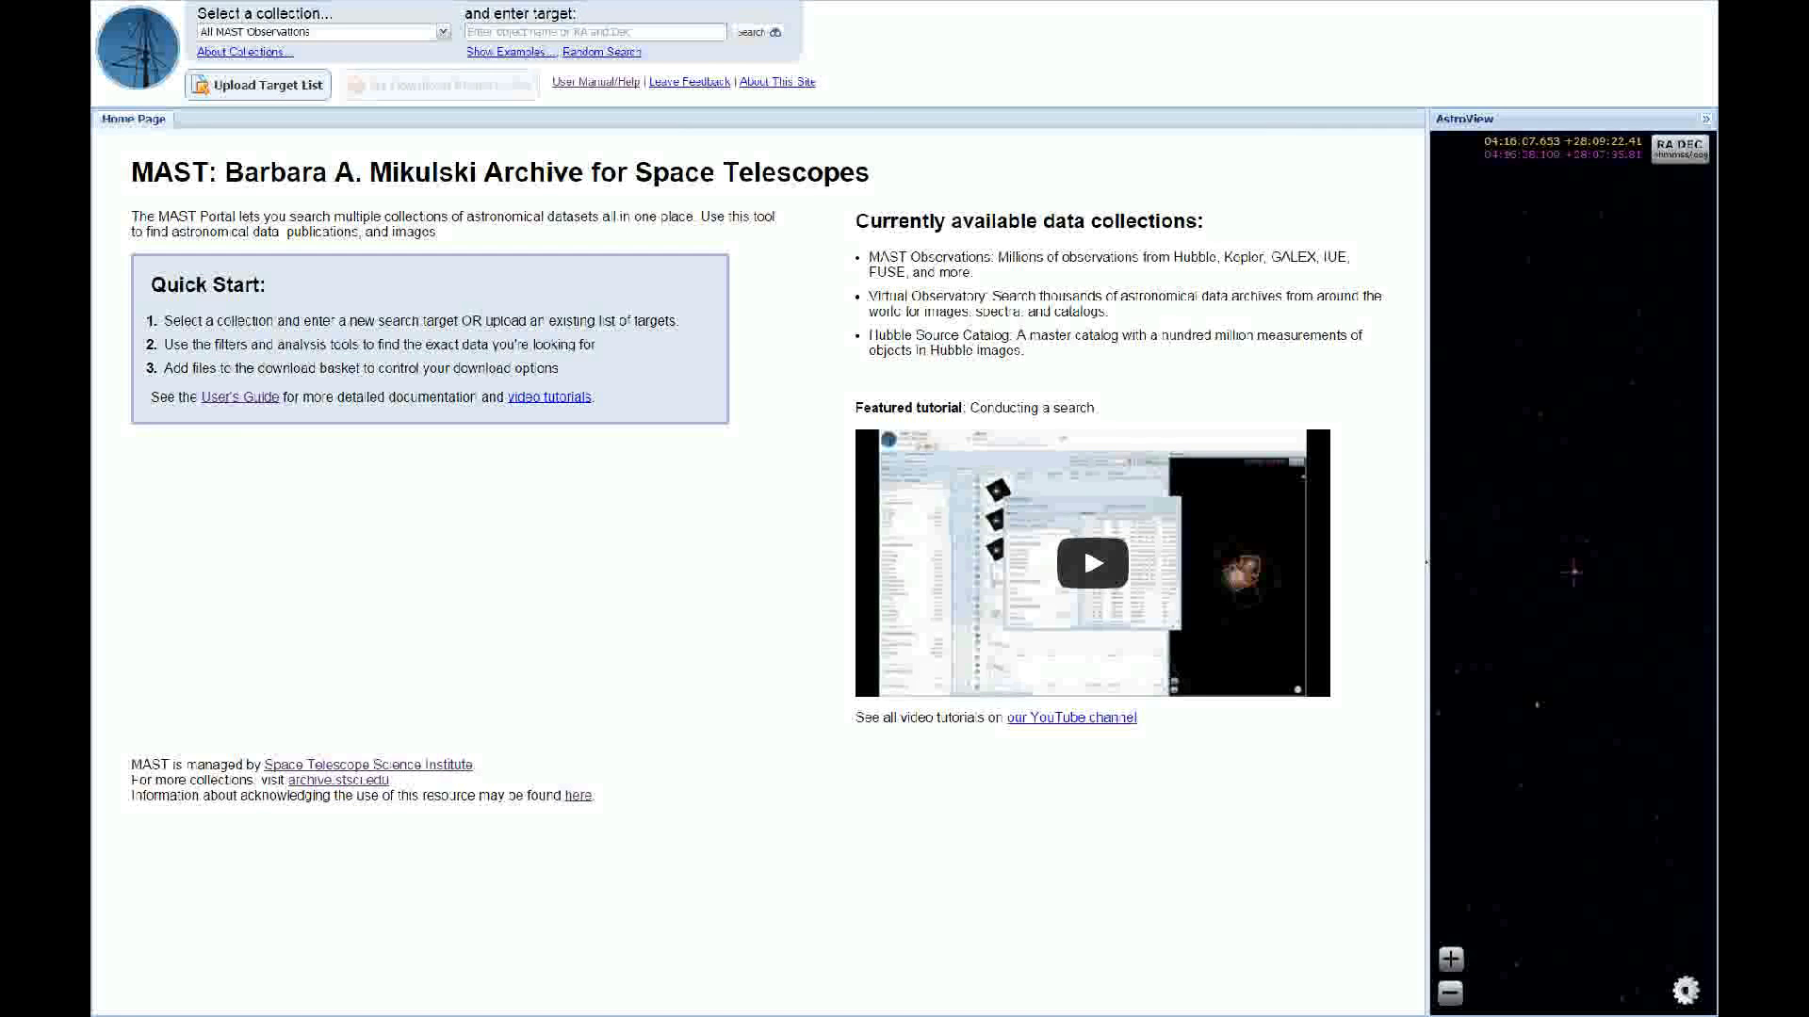
Step: Search all MAST observations for the target 'LkCa 4'
{"action": "right_click", "coordinate": [711, 63]}
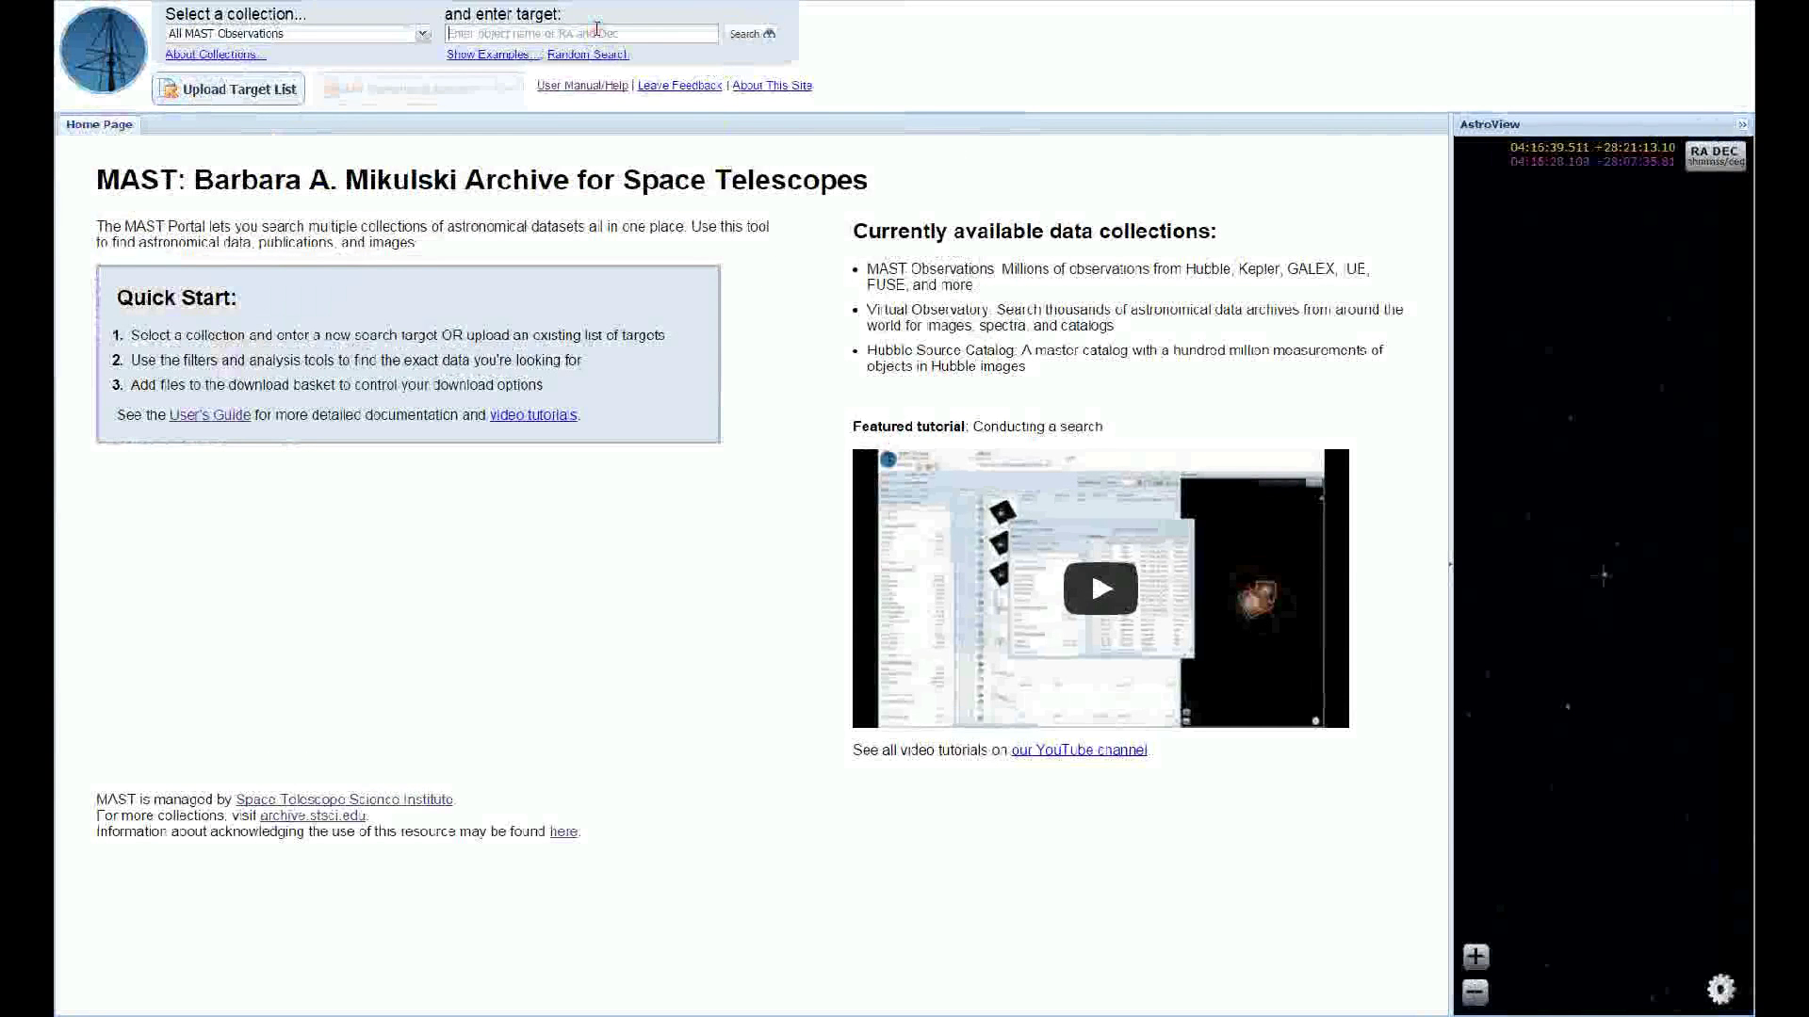
{"action": "type", "text": "LkCa 4"}
{"action": "key", "text": "Return"}
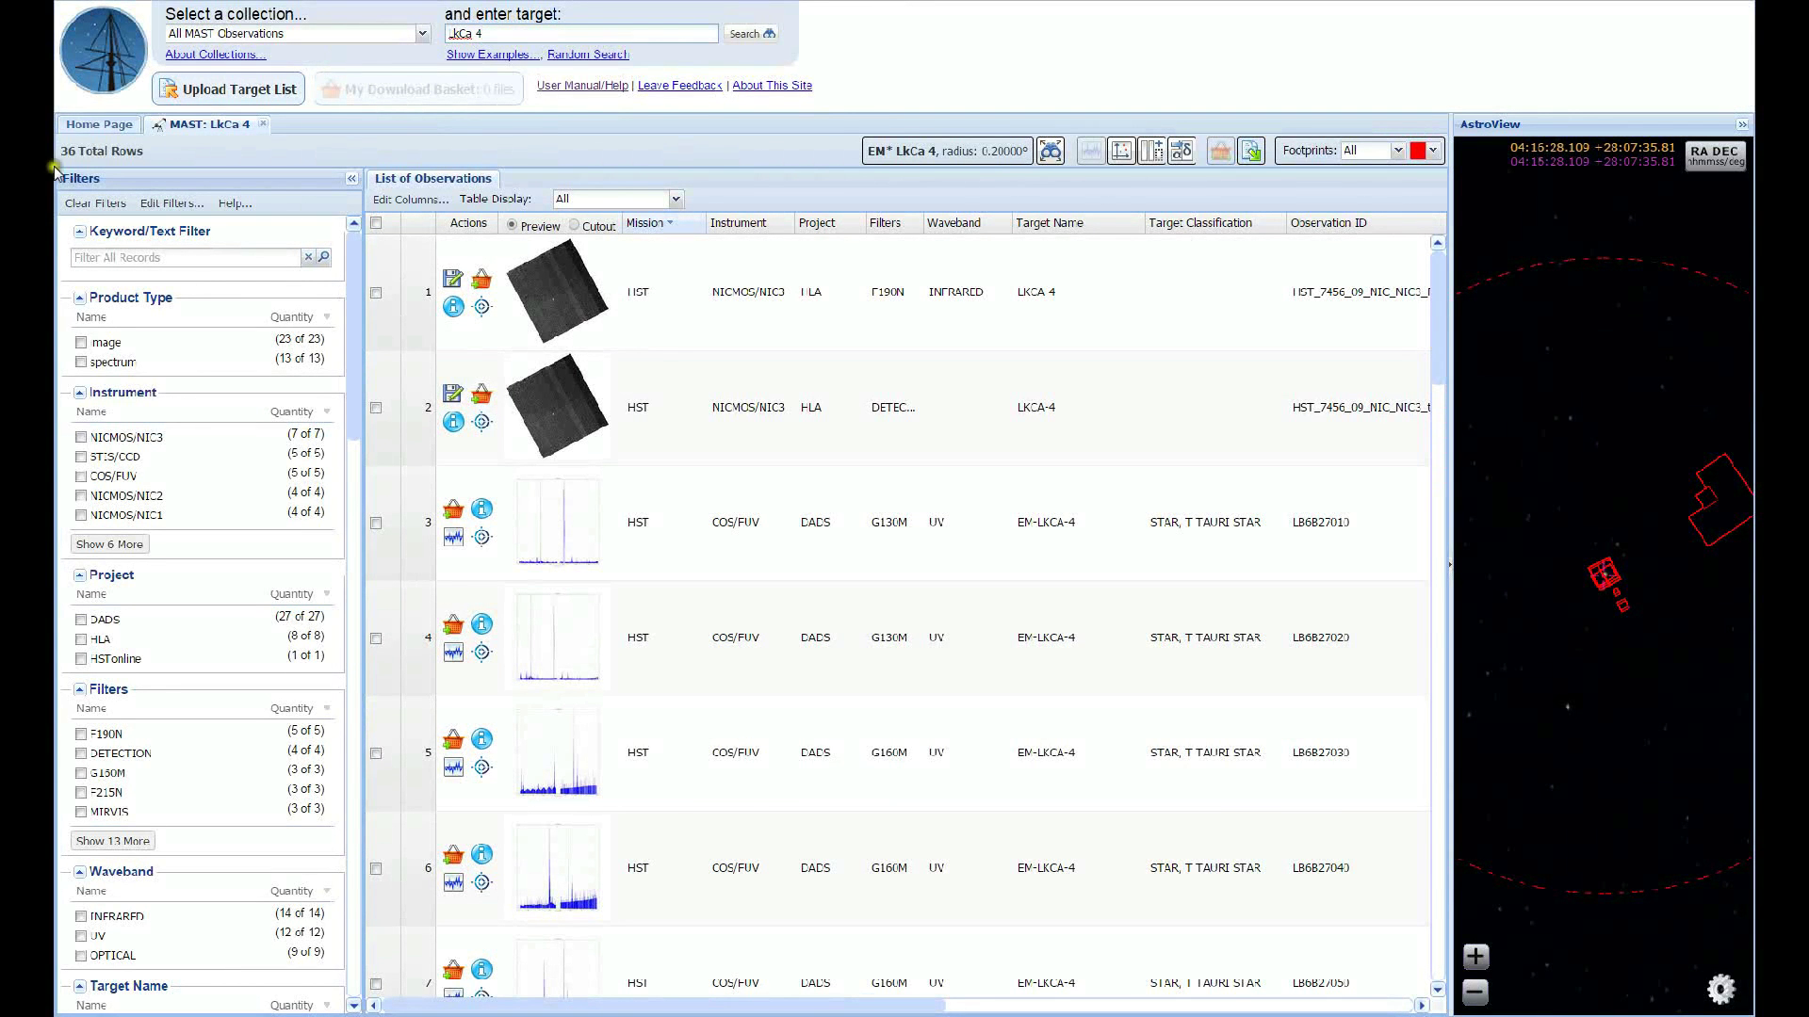
Step: Filter LkCa 4 results to spectrum products from STIS/FUV-MAMA and preview that spectrum in the Spectral Viewer
{"action": "left_click", "coordinate": [98, 363]}
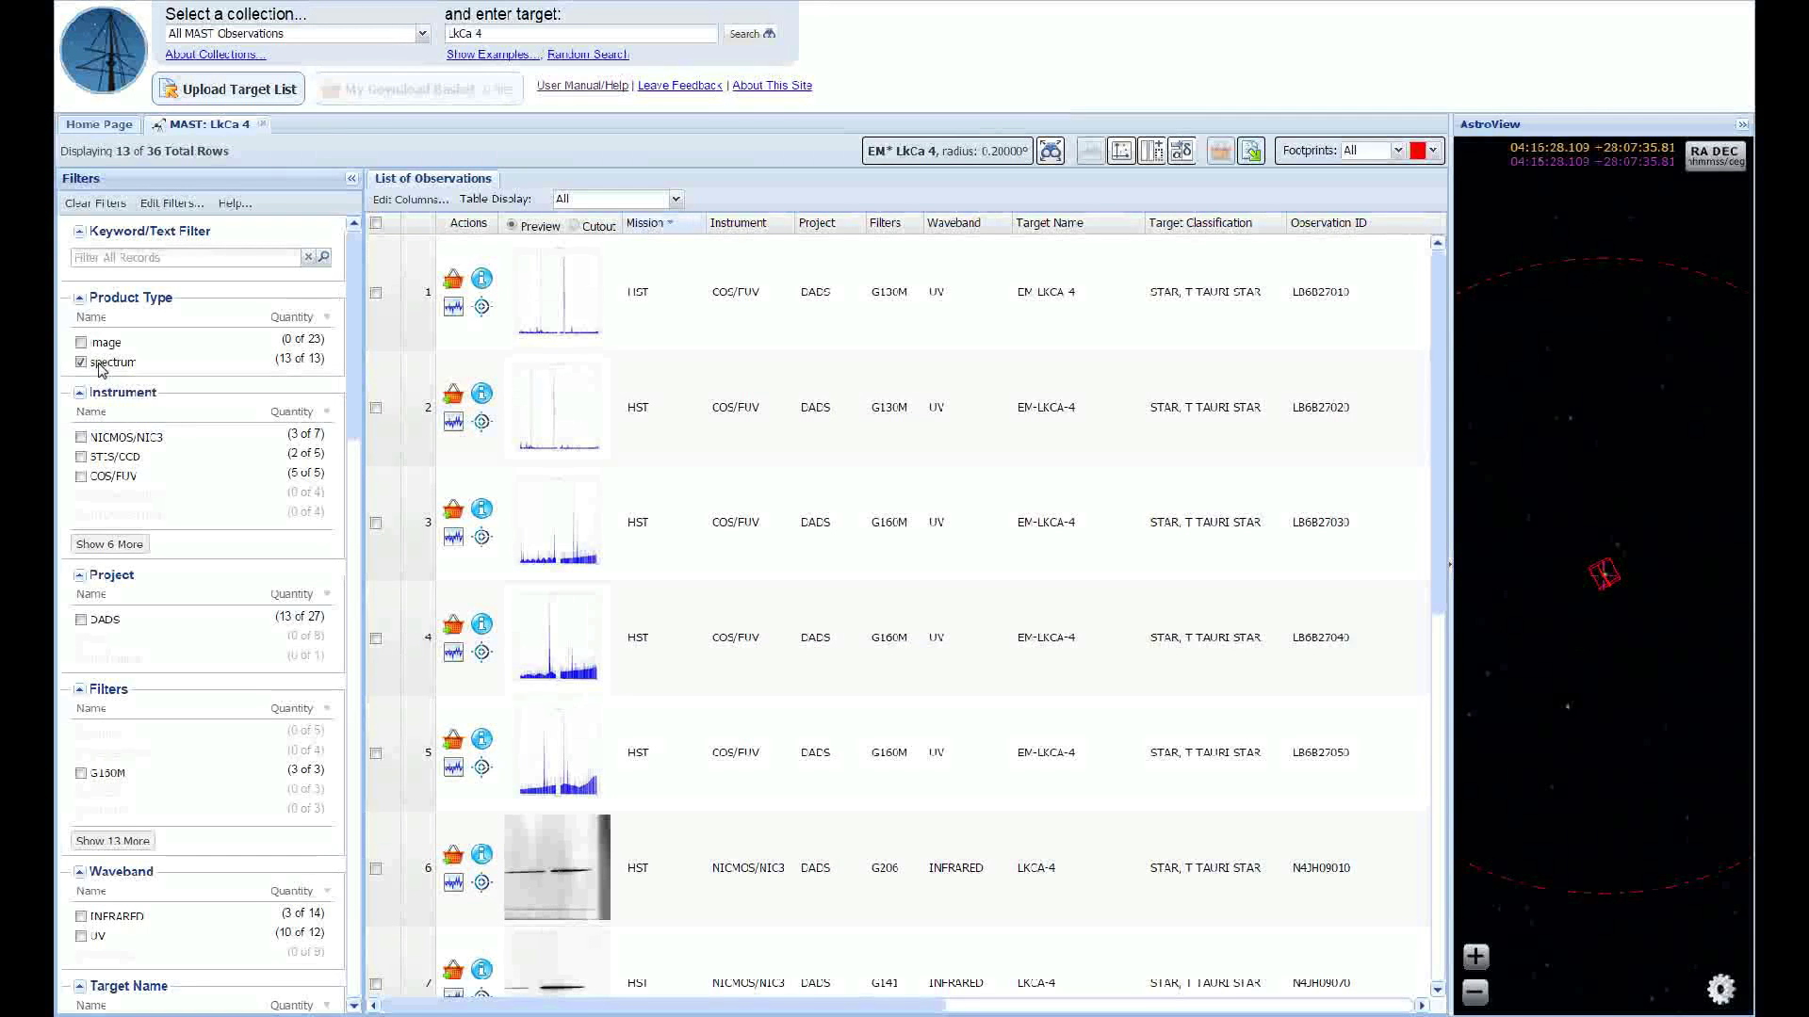
{"action": "left_click", "coordinate": [115, 552]}
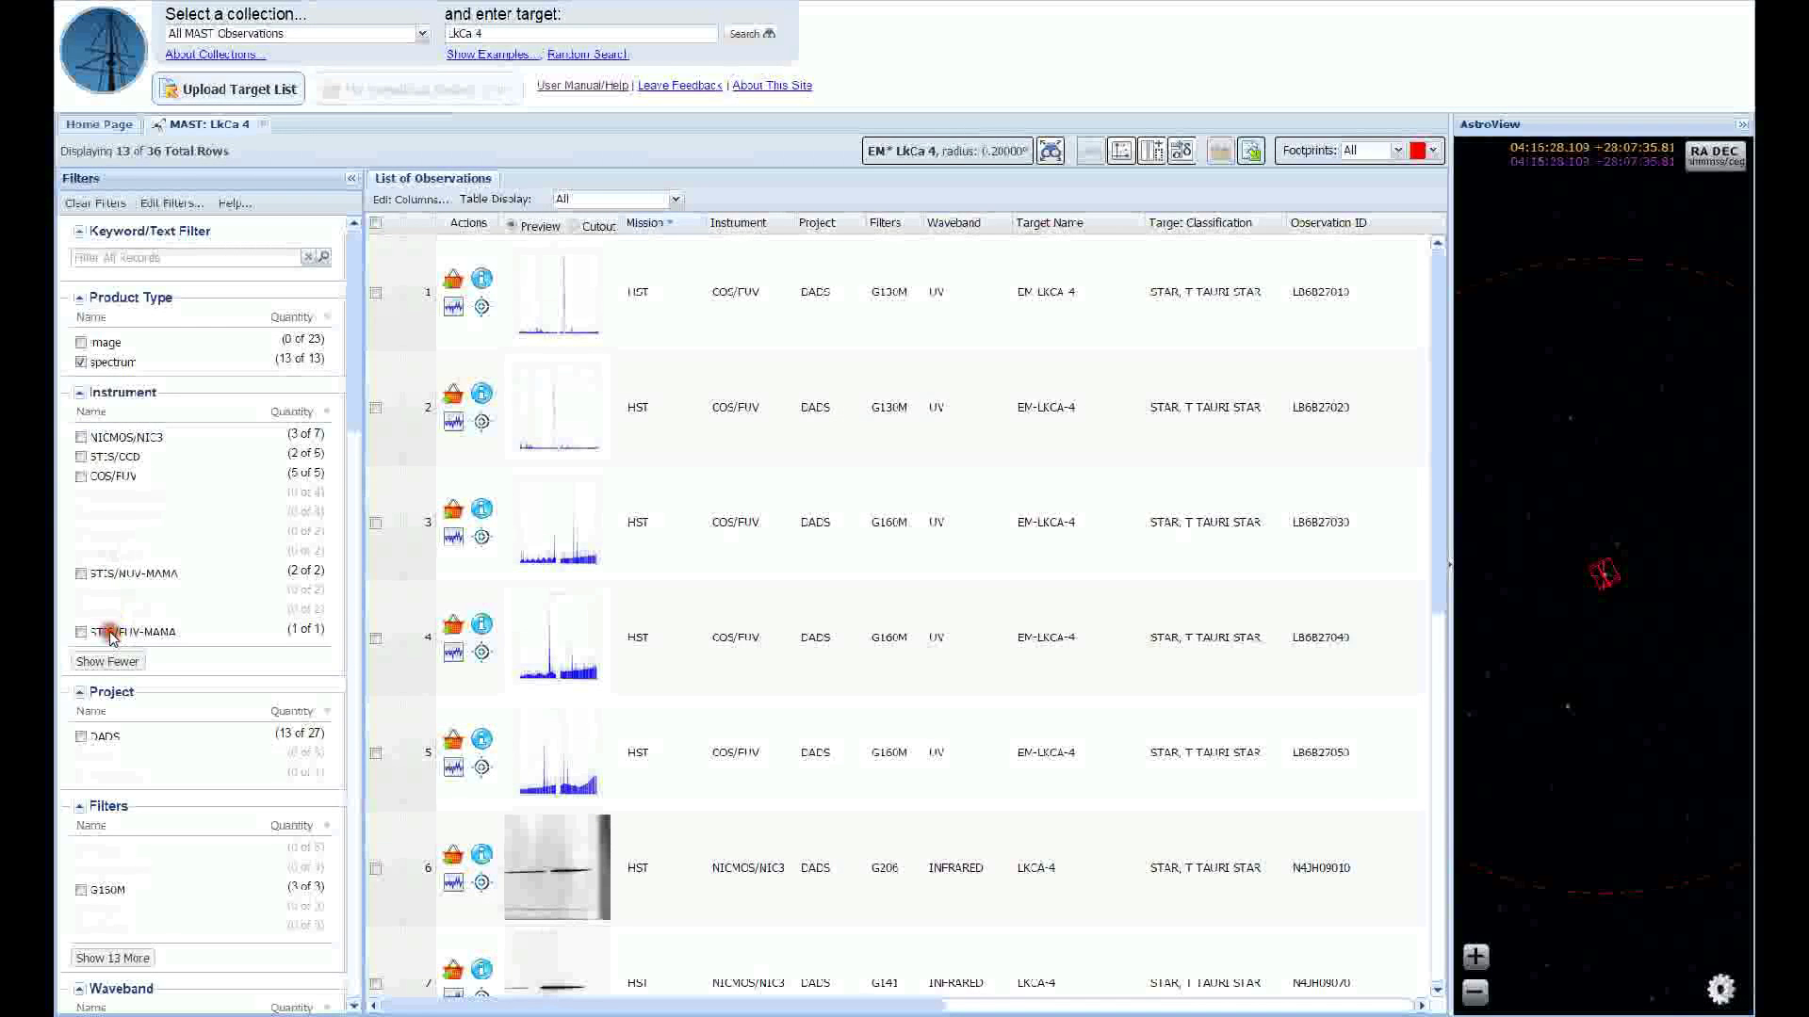
{"action": "left_click", "coordinate": [110, 636]}
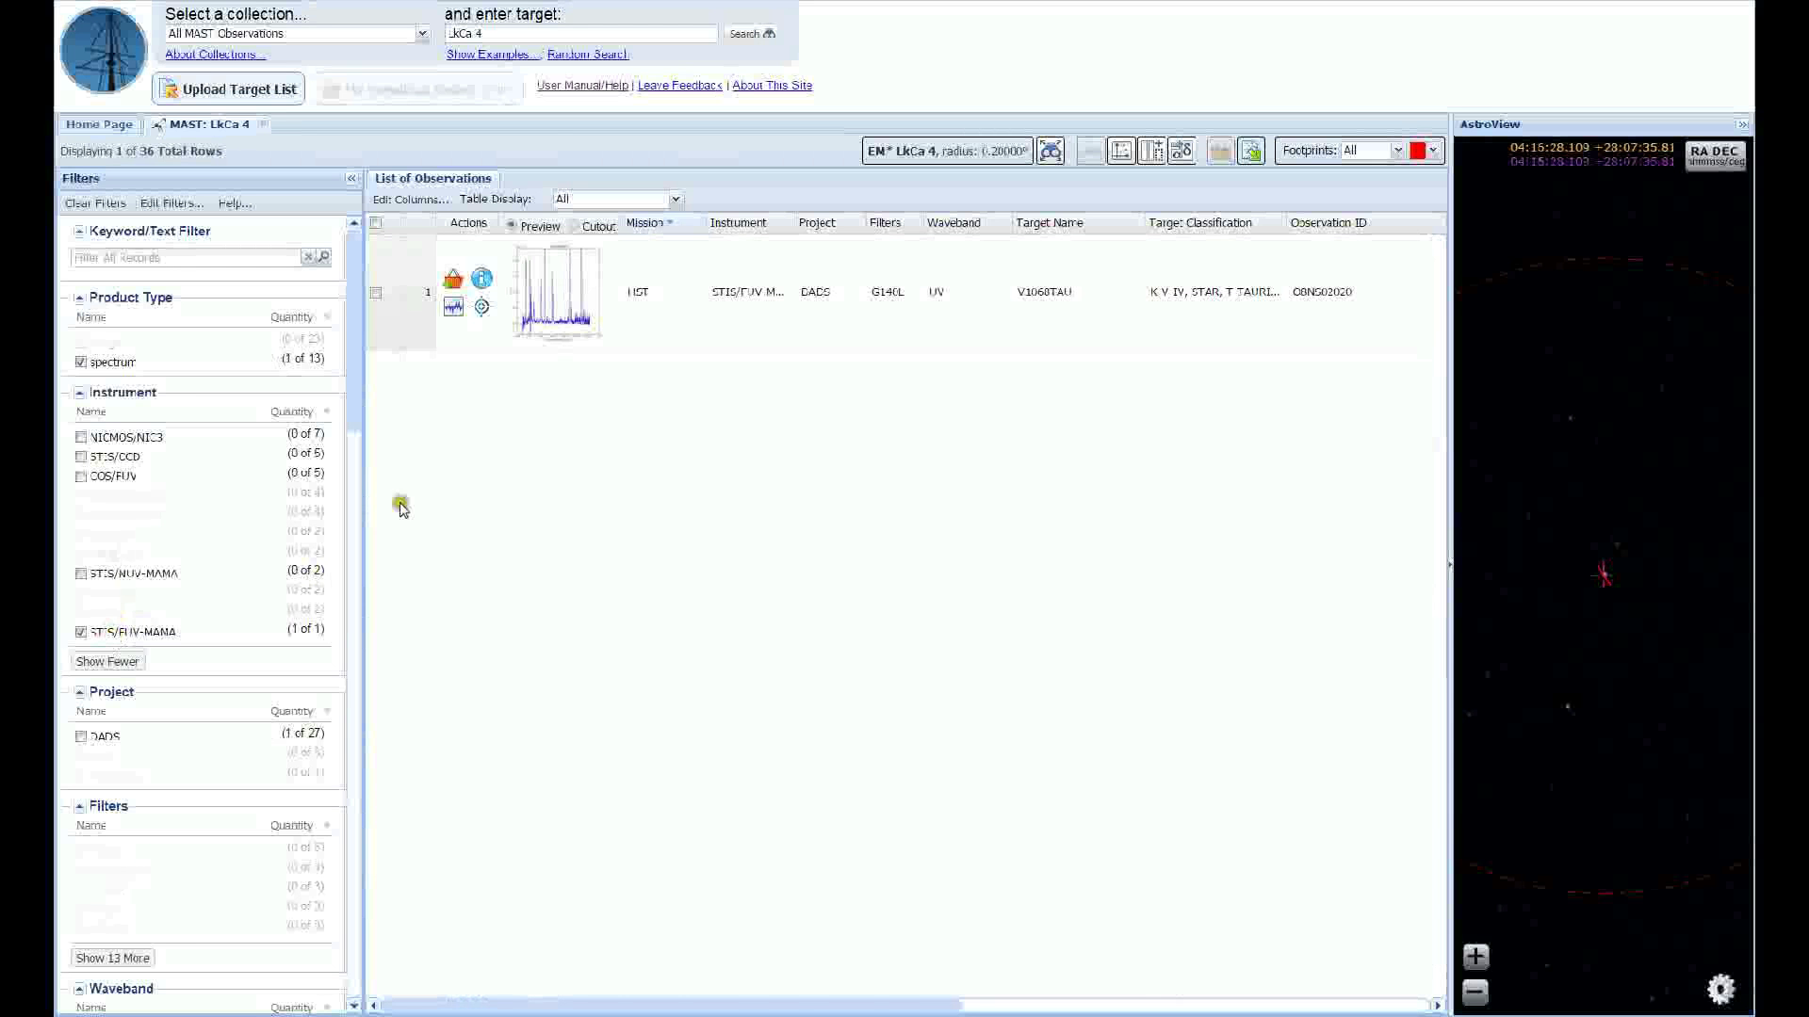
{"action": "left_click", "coordinate": [556, 311]}
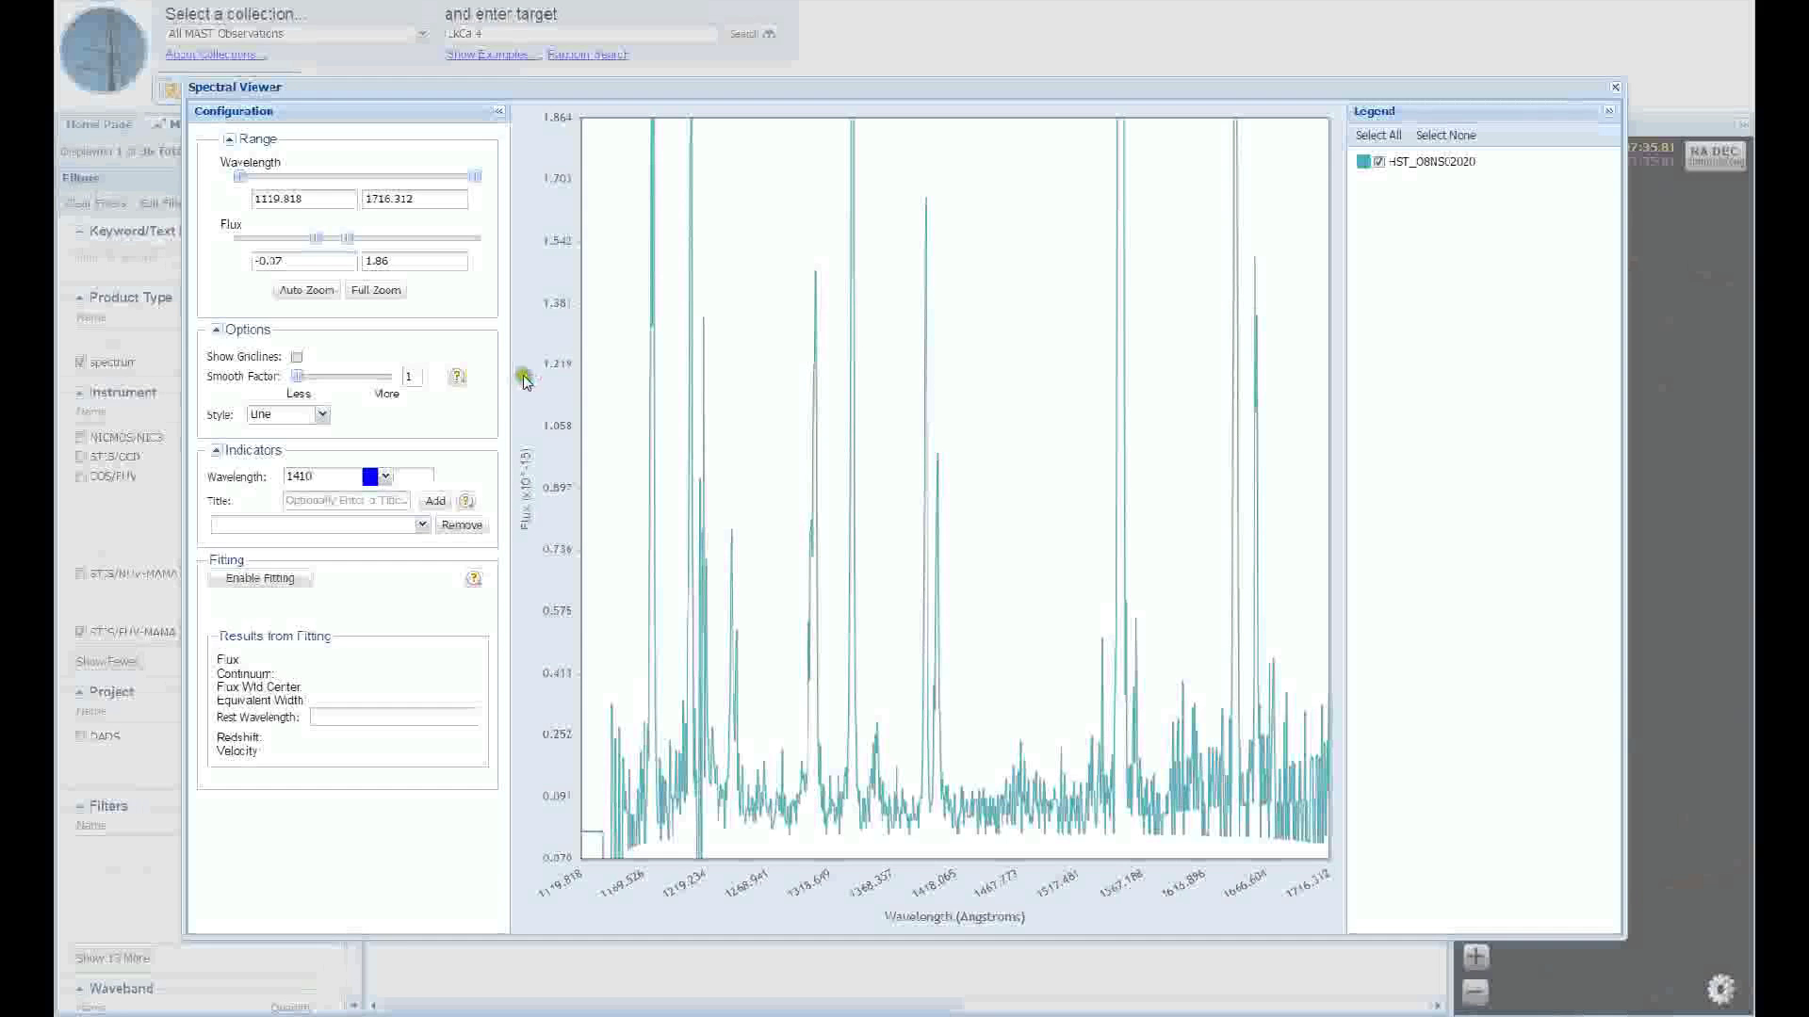
{"action": "left_click_drag", "start_coordinate": [331, 475], "coordinate": [273, 477]}
Step: Add a spectral indicator at wavelength 1394 titled 'Si IV'
{"action": "type", "text": "1394"}
{"action": "left_click", "coordinate": [310, 503]}
{"action": "type", "text": "Si"}
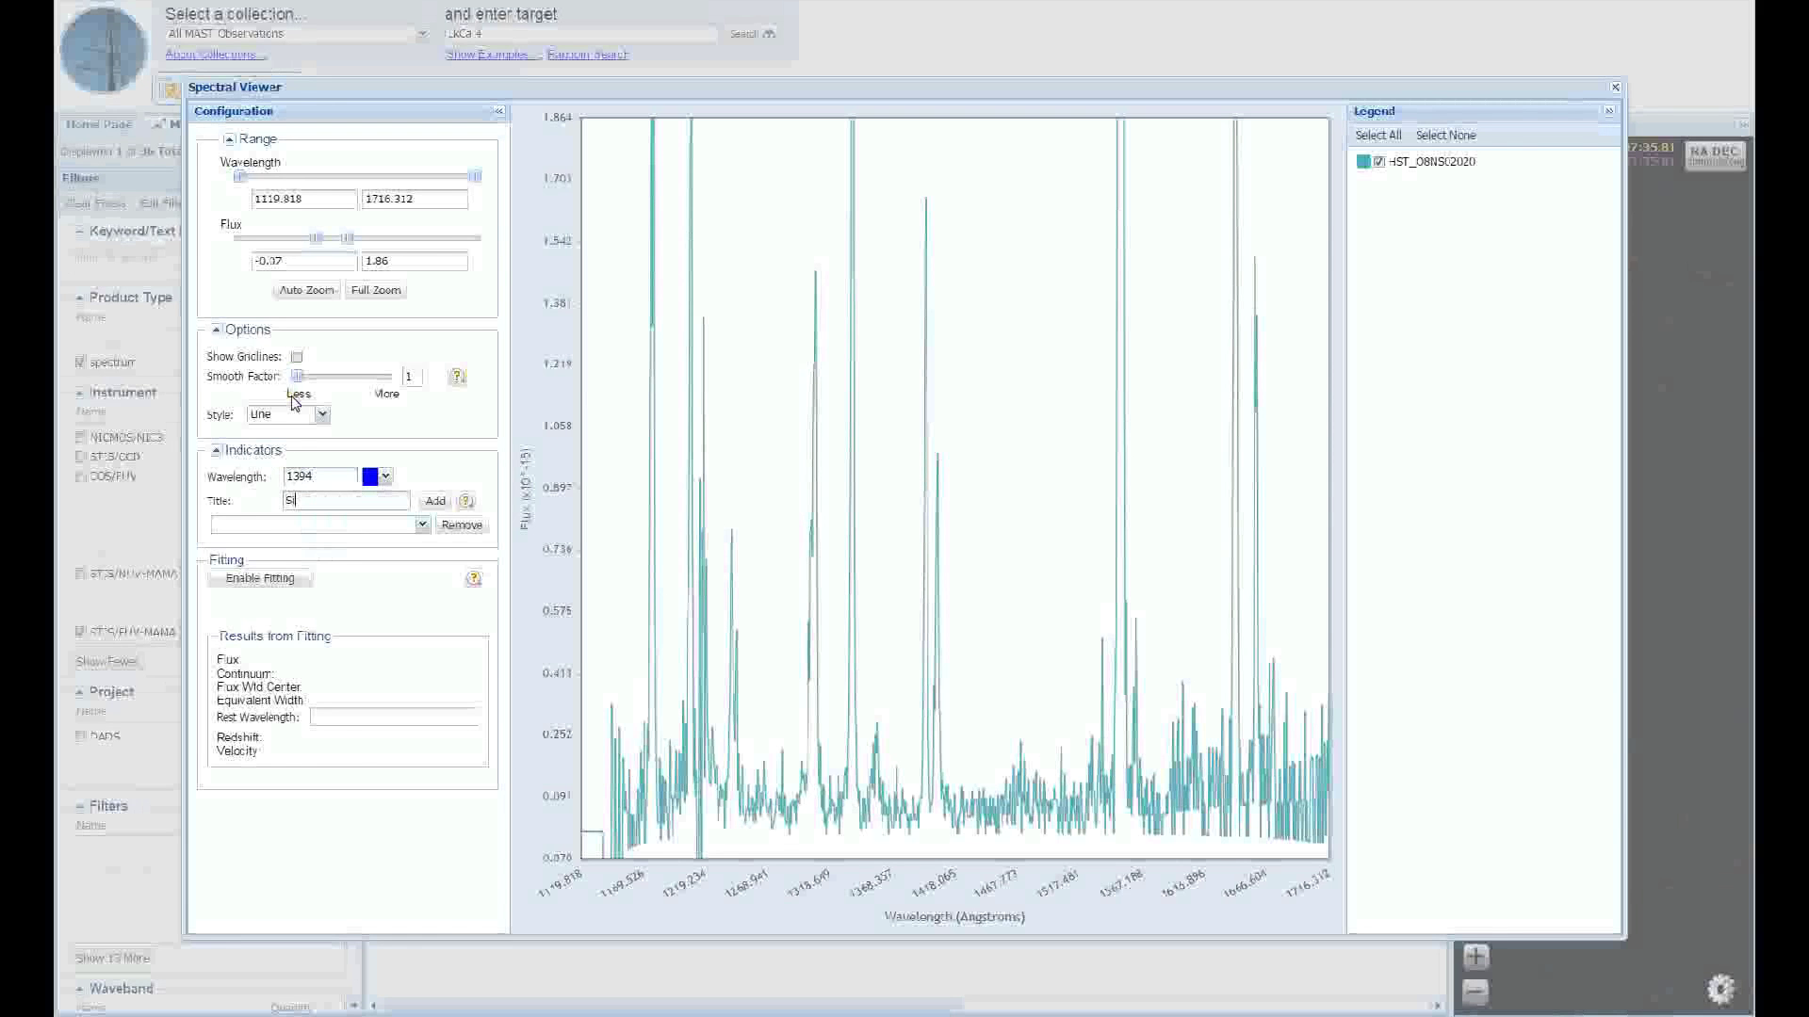
{"action": "type", "text": " IV"}
{"action": "left_click", "coordinate": [433, 504]}
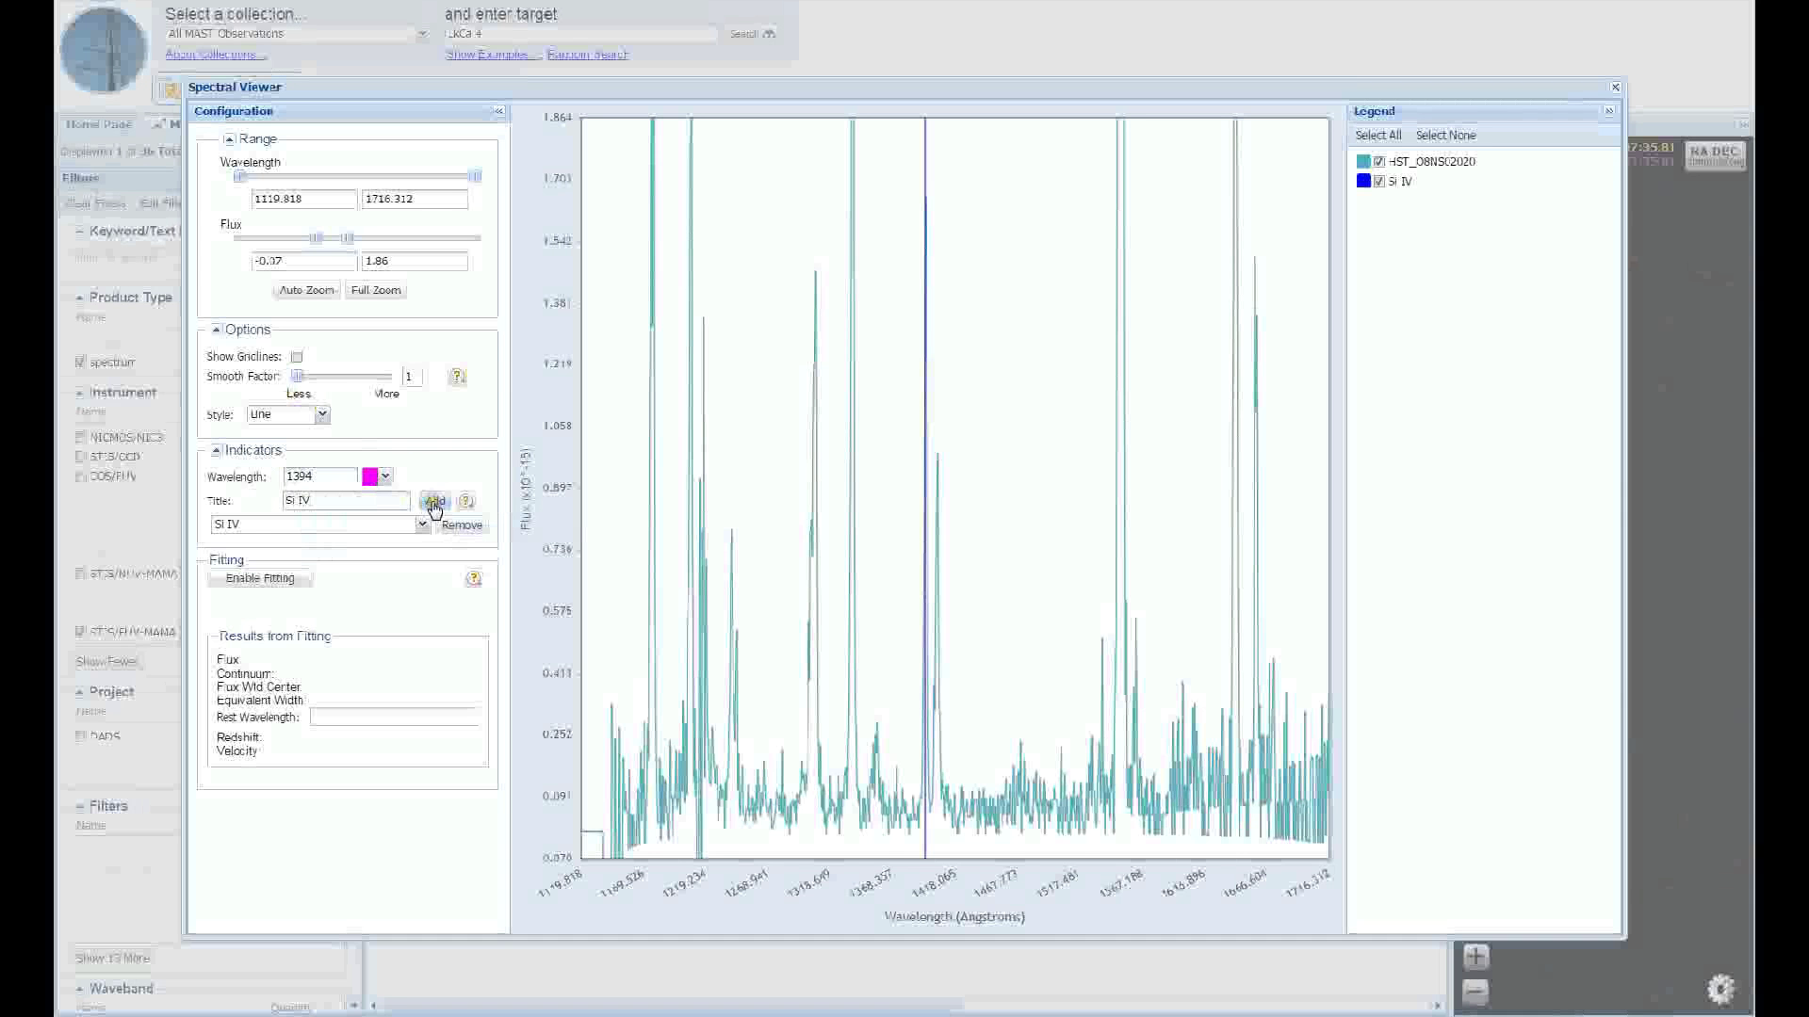
Step: Add a red 'Si IV' indicator at 1403 Å alongside the 1394 line
{"action": "left_click_drag", "start_coordinate": [353, 477], "coordinate": [272, 469]}
{"action": "type", "text": "1403"}
{"action": "left_click", "coordinate": [336, 471]}
{"action": "left_click", "coordinate": [386, 476]}
{"action": "left_click", "coordinate": [394, 516]}
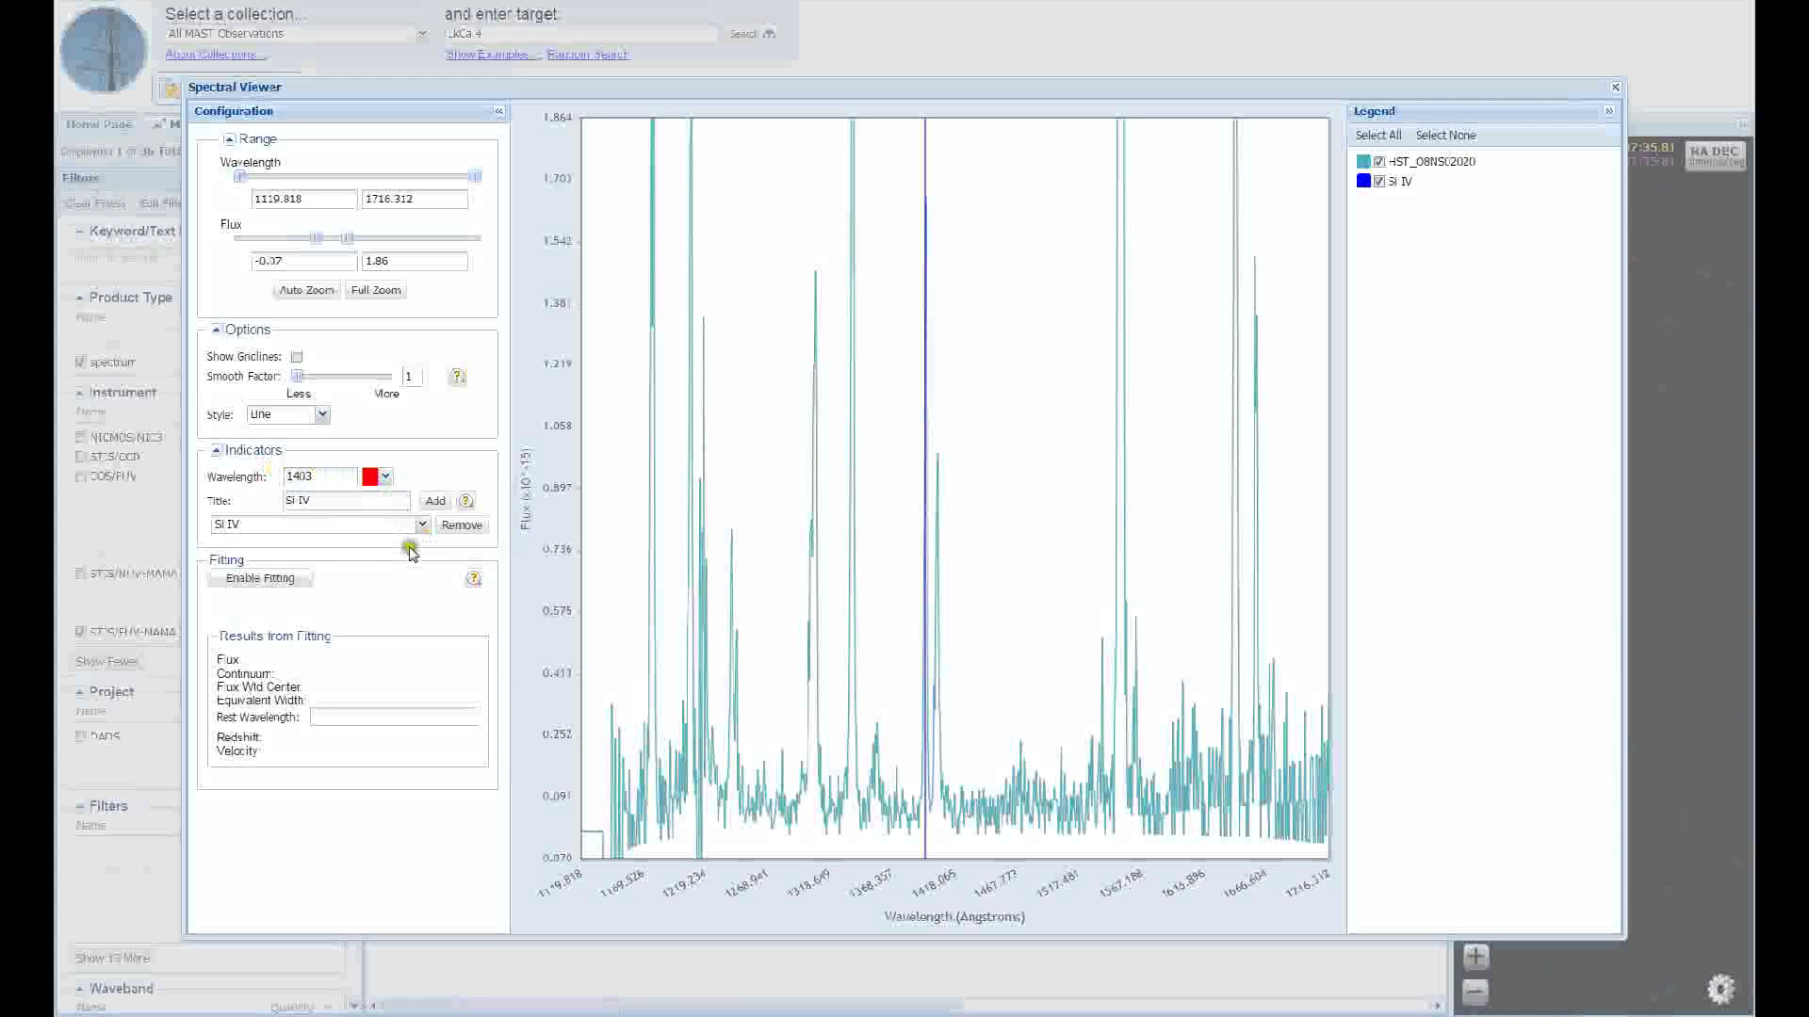
{"action": "left_click", "coordinate": [416, 529]}
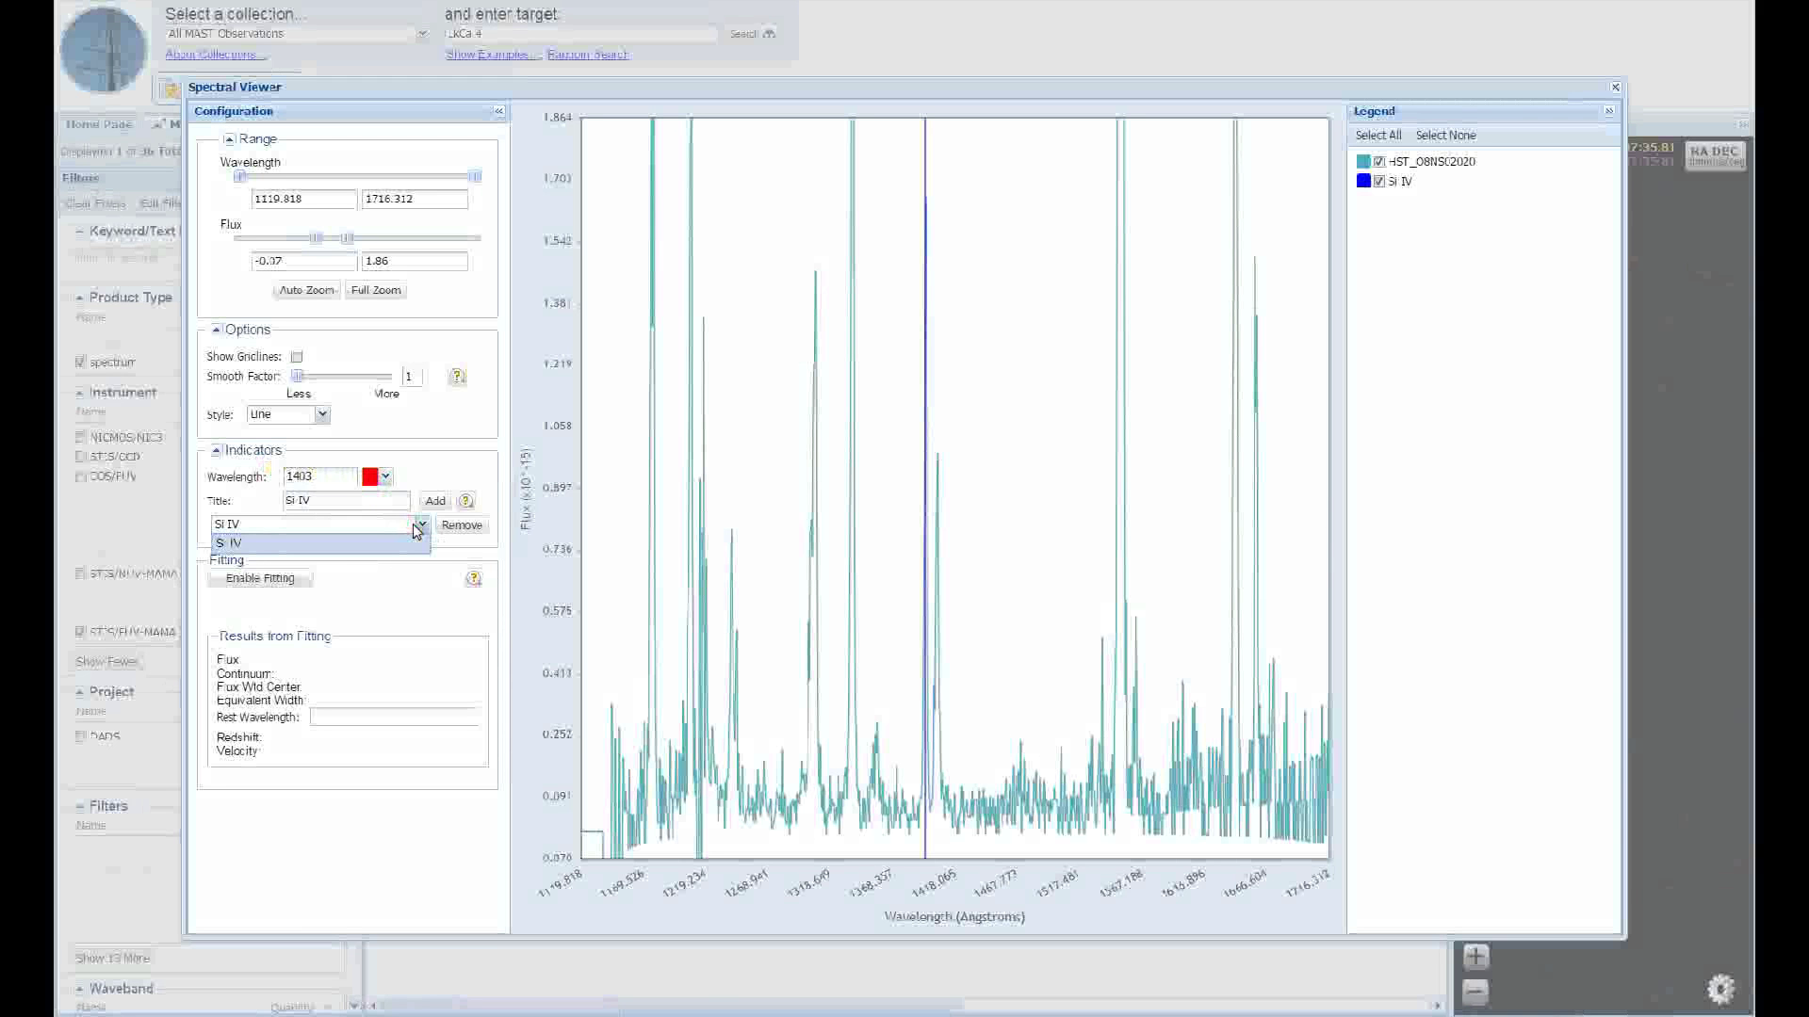
{"action": "left_click", "coordinate": [416, 528]}
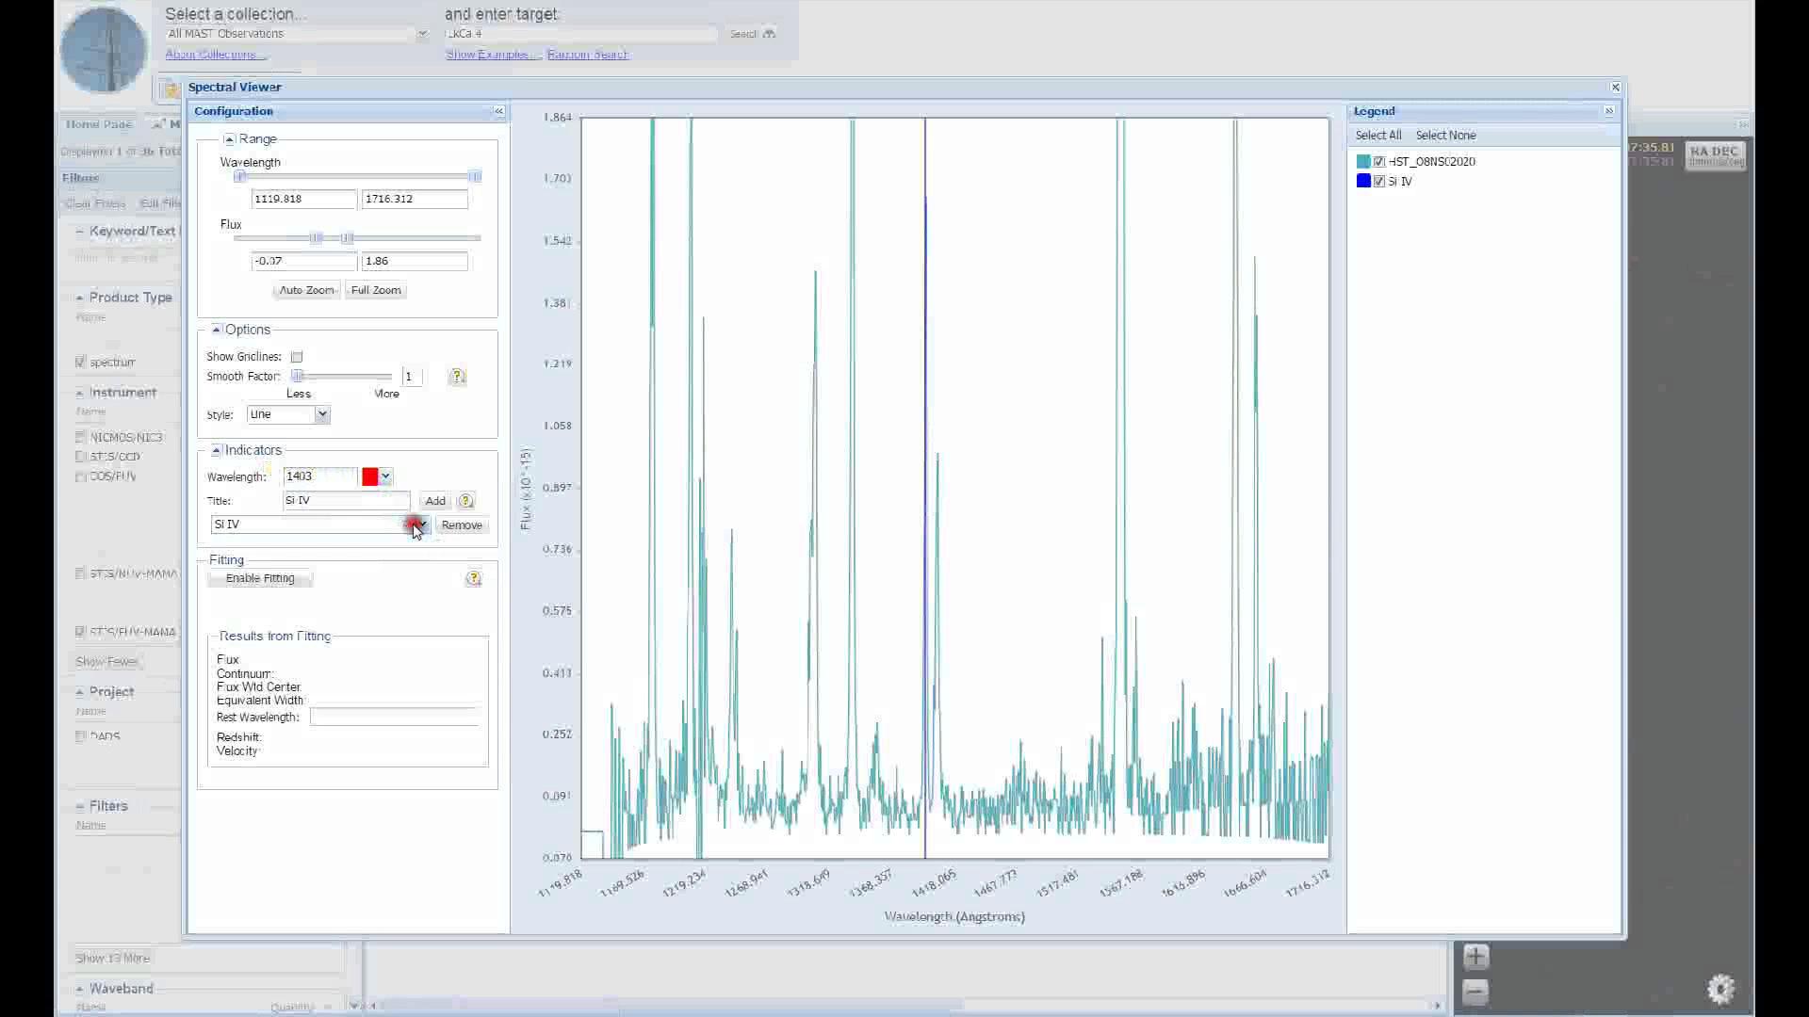
{"action": "key", "text": "Return"}
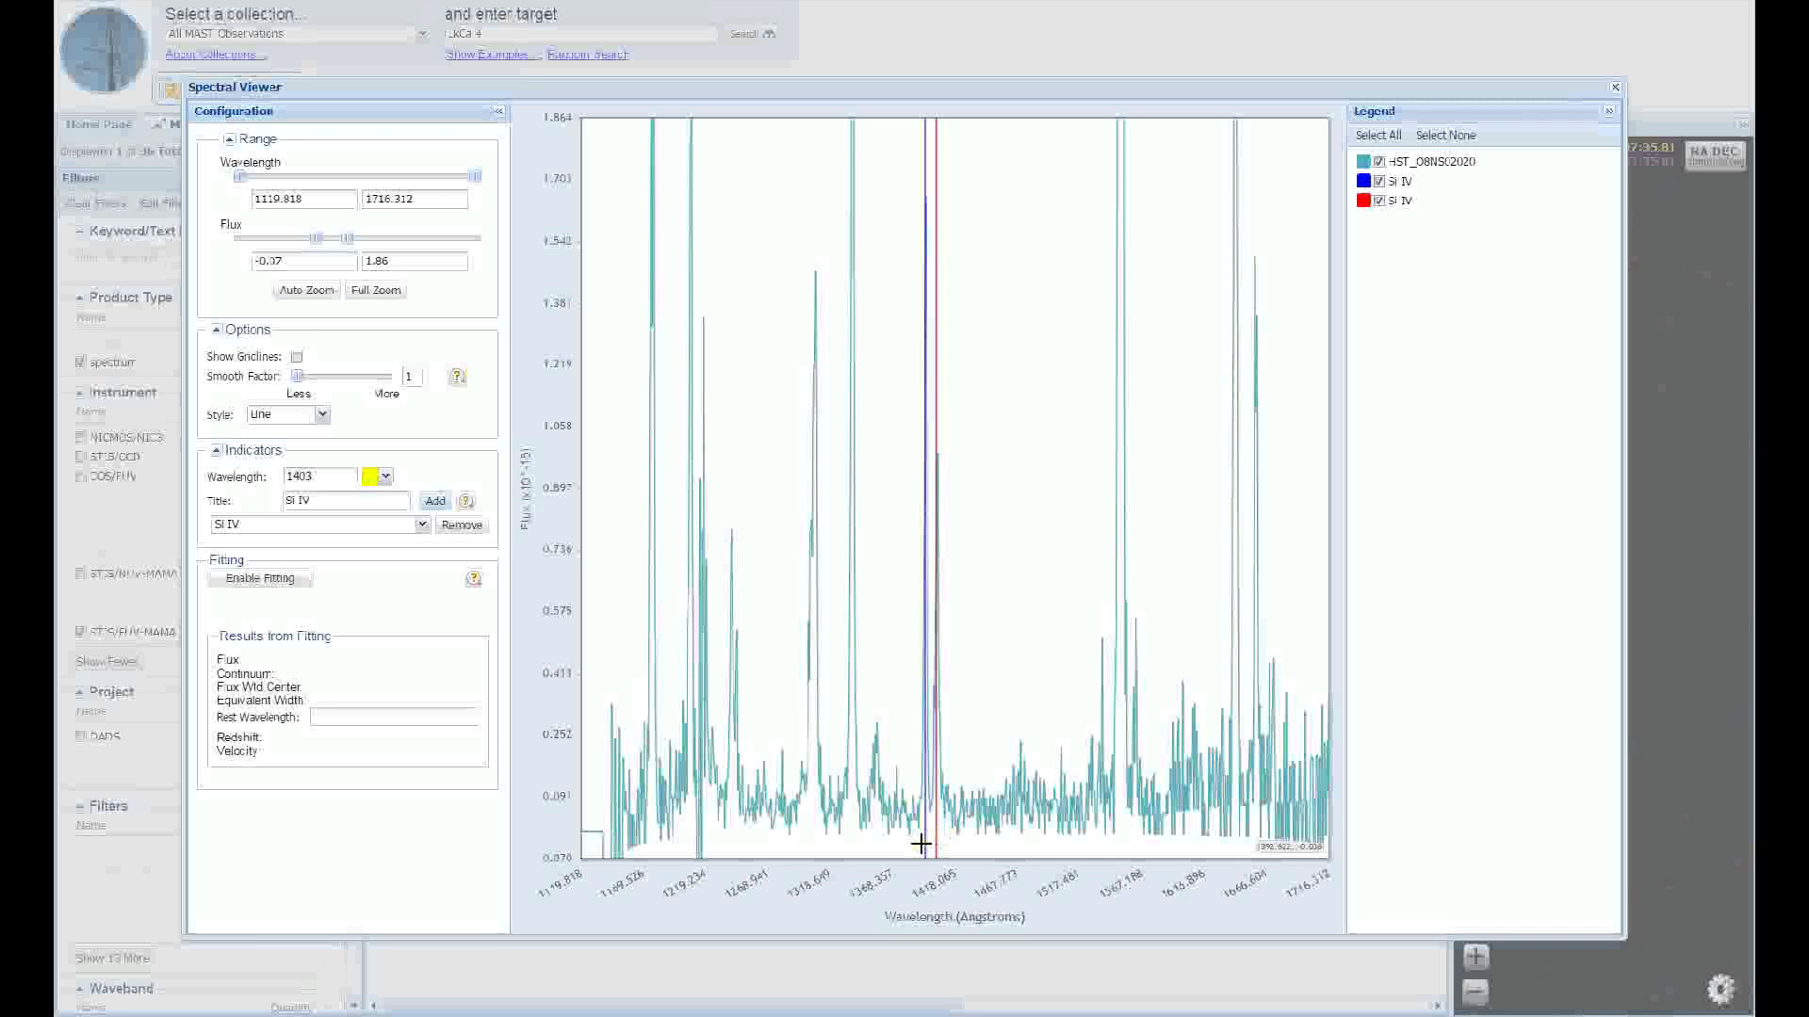
Step: Zoom the plot to about 1392.62–1407.46 Å around both Si IV lines
{"action": "left_click_drag", "start_coordinate": [922, 845], "coordinate": [940, 224]}
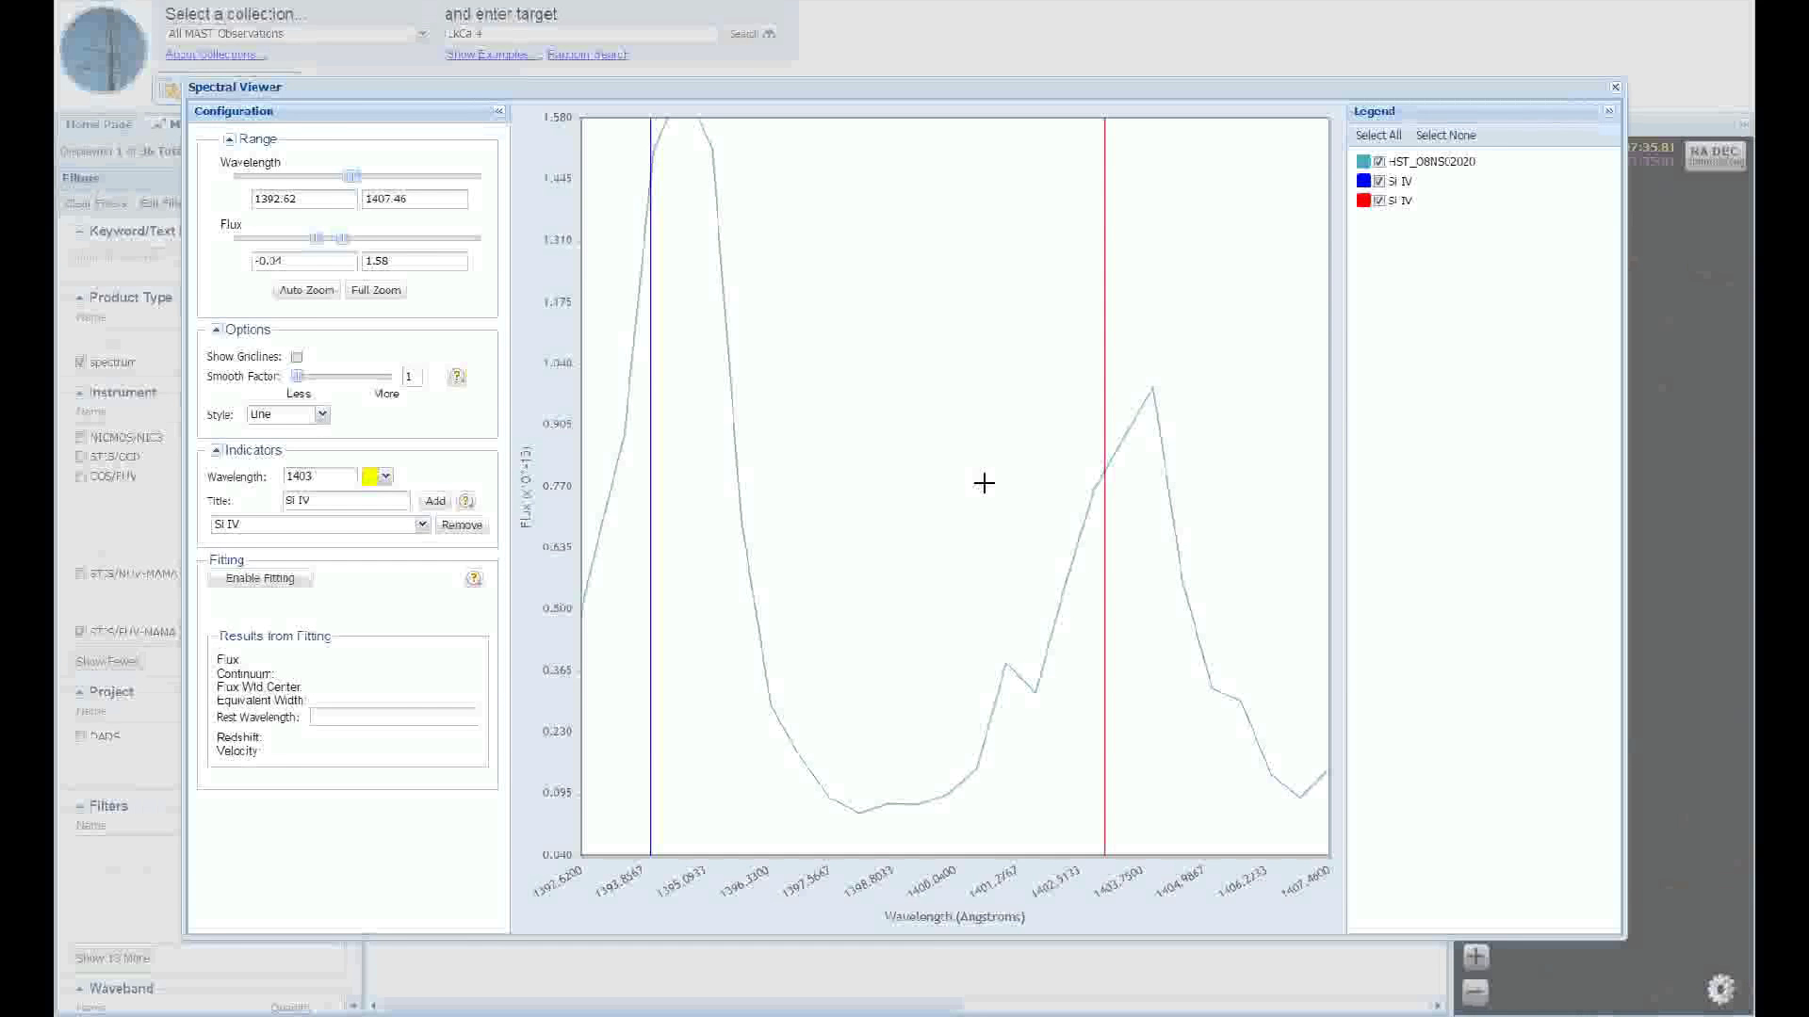
Step: Enable fitting and mark the equivalent-width range from 1393.5 Å to 1405.7 Å
{"action": "left_click", "coordinate": [251, 580]}
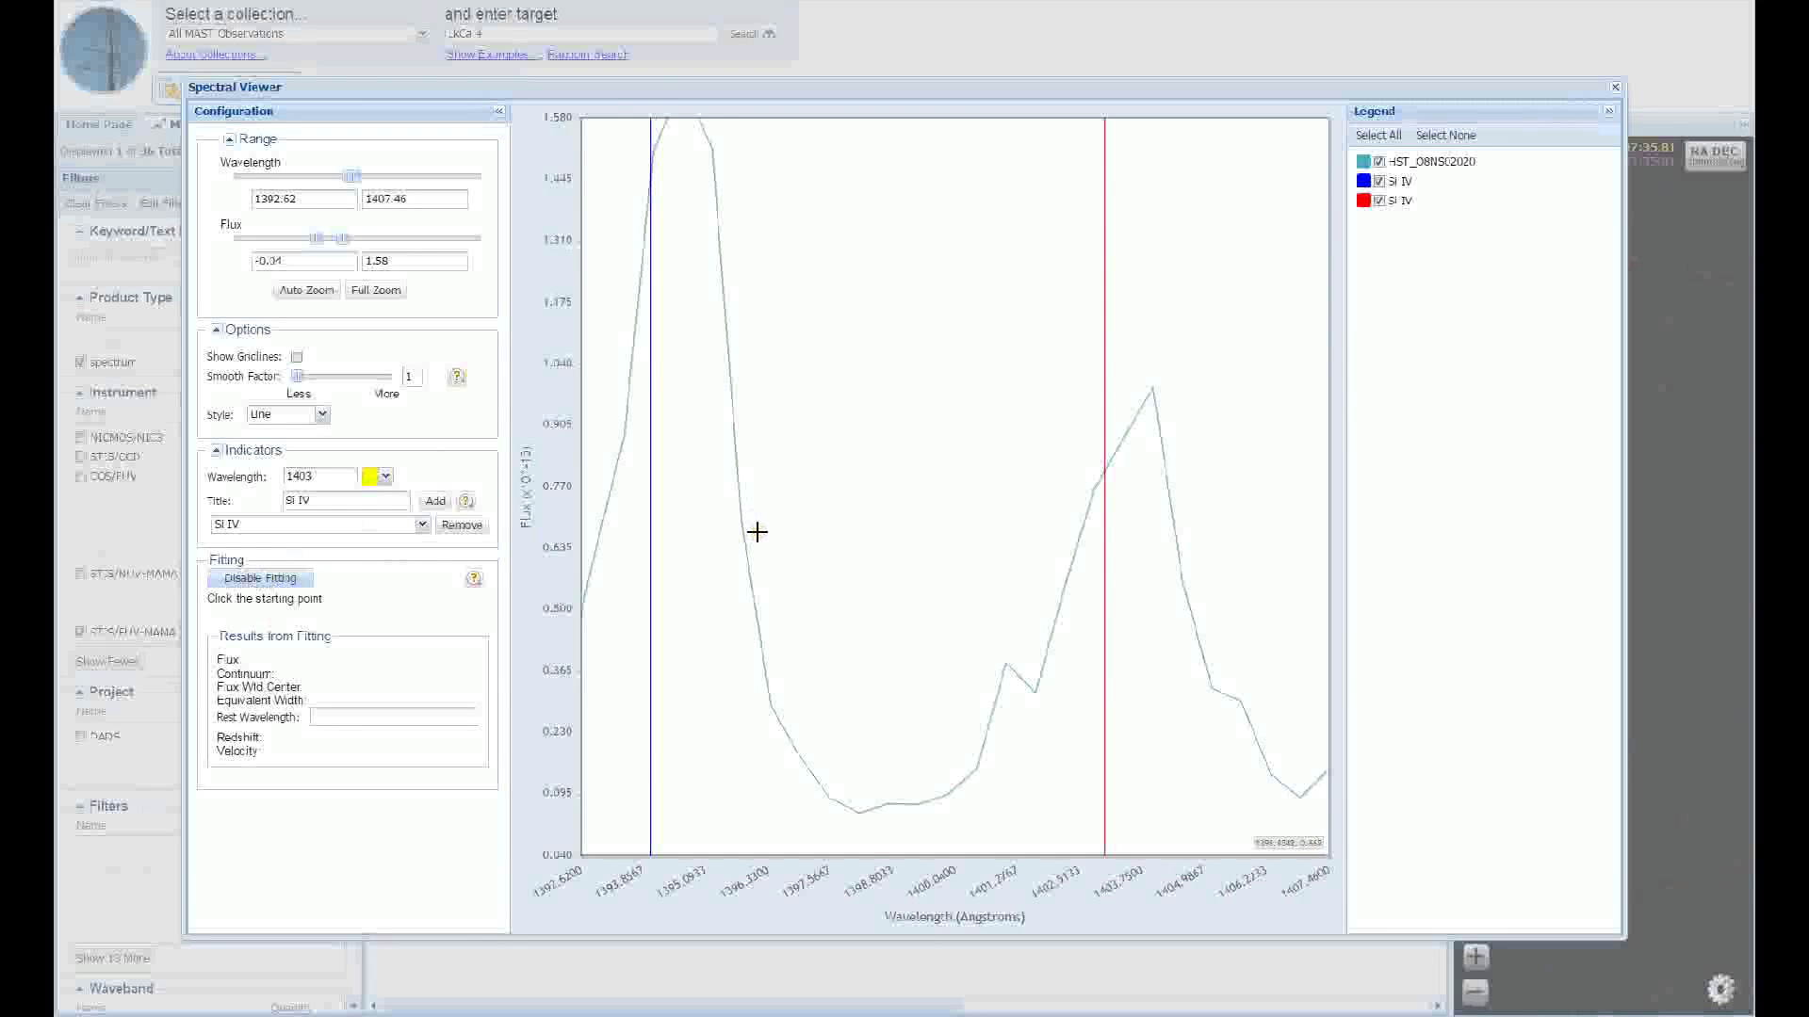
{"action": "left_click", "coordinate": [624, 431]}
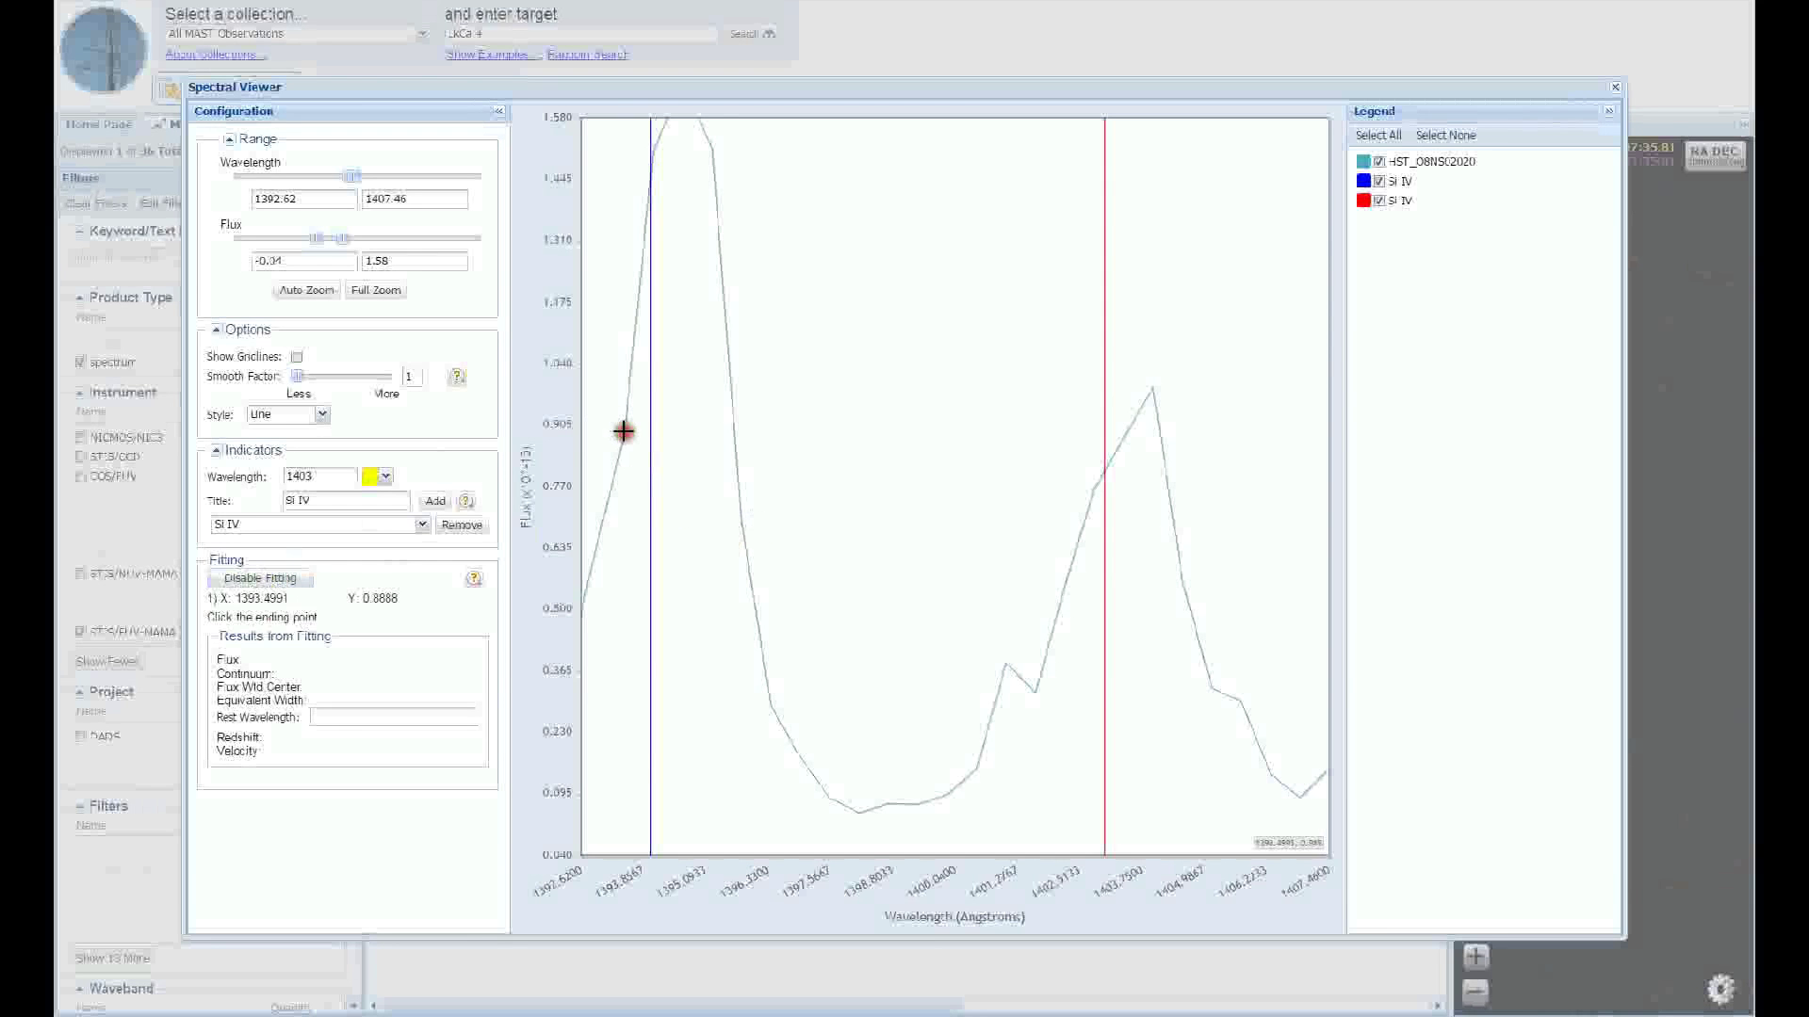
{"action": "left_click", "coordinate": [1240, 700]}
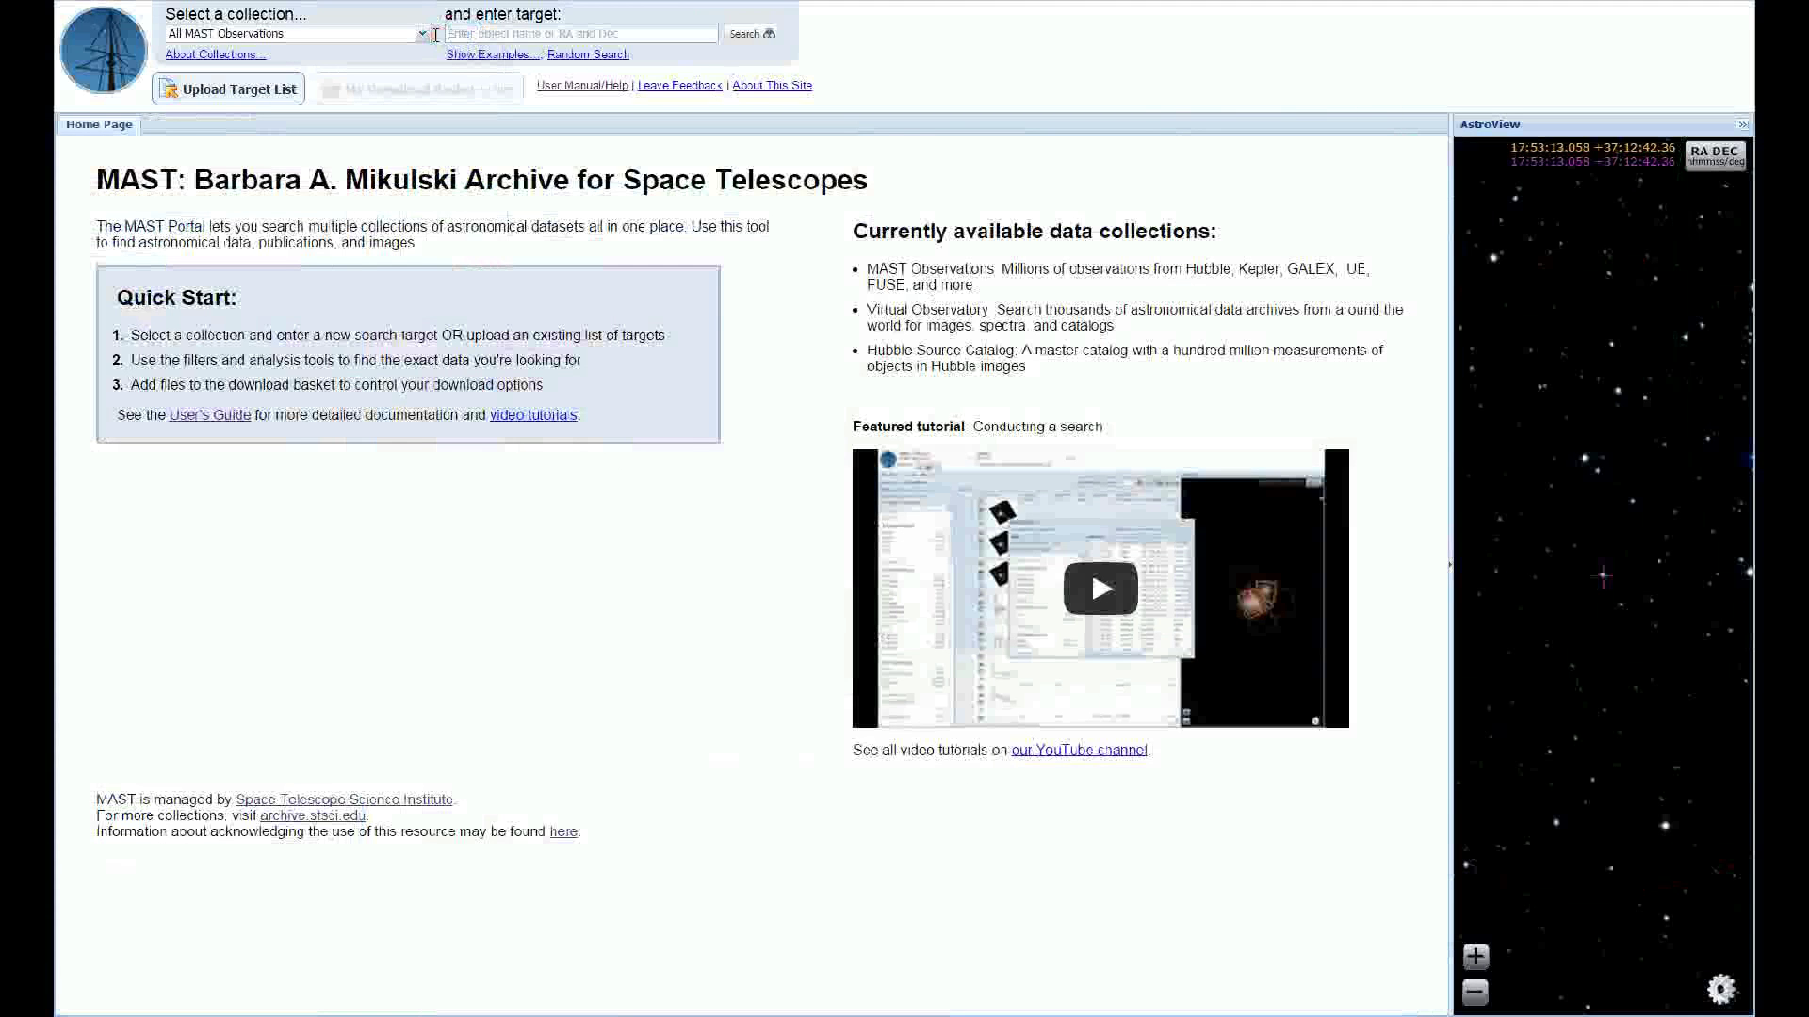
Step: Search for 'tres-2', keep only timeseries products, and preview the first light curve
{"action": "left_click", "coordinate": [435, 35]}
{"action": "type", "text": "tres-2"}
{"action": "key", "text": "Return"}
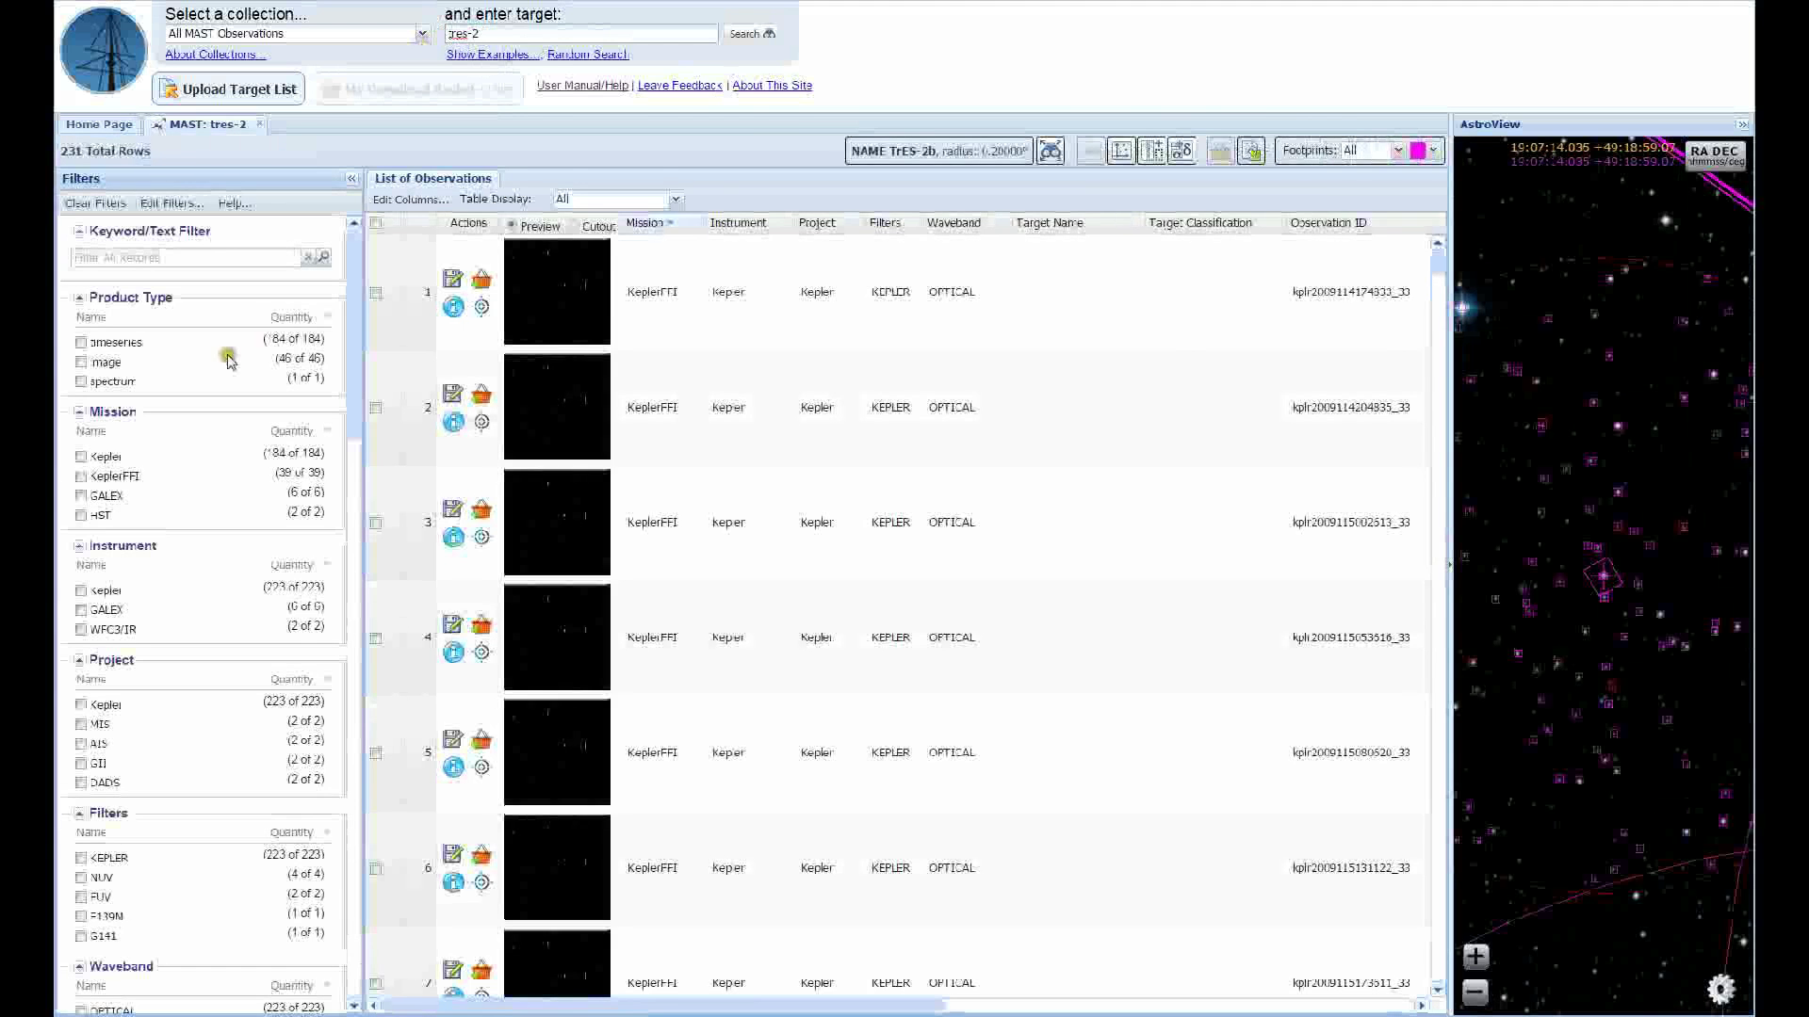
{"action": "left_click", "coordinate": [109, 345]}
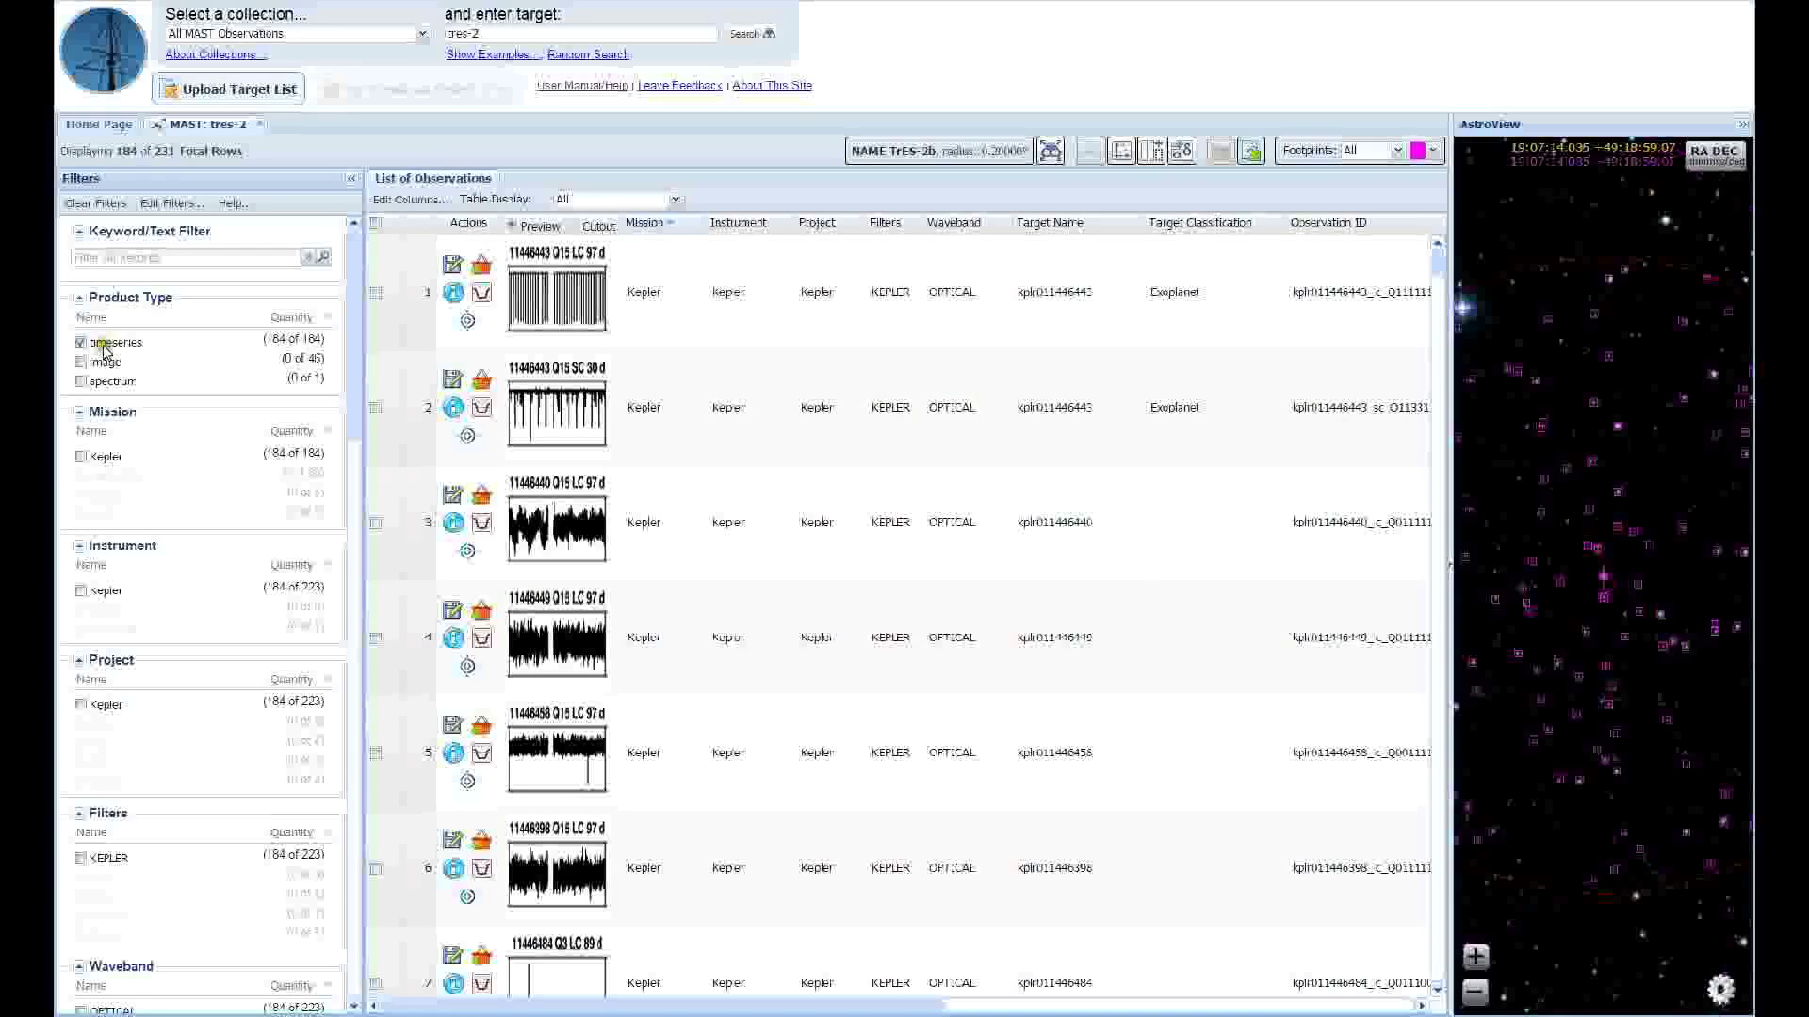
{"action": "left_click", "coordinate": [481, 295]}
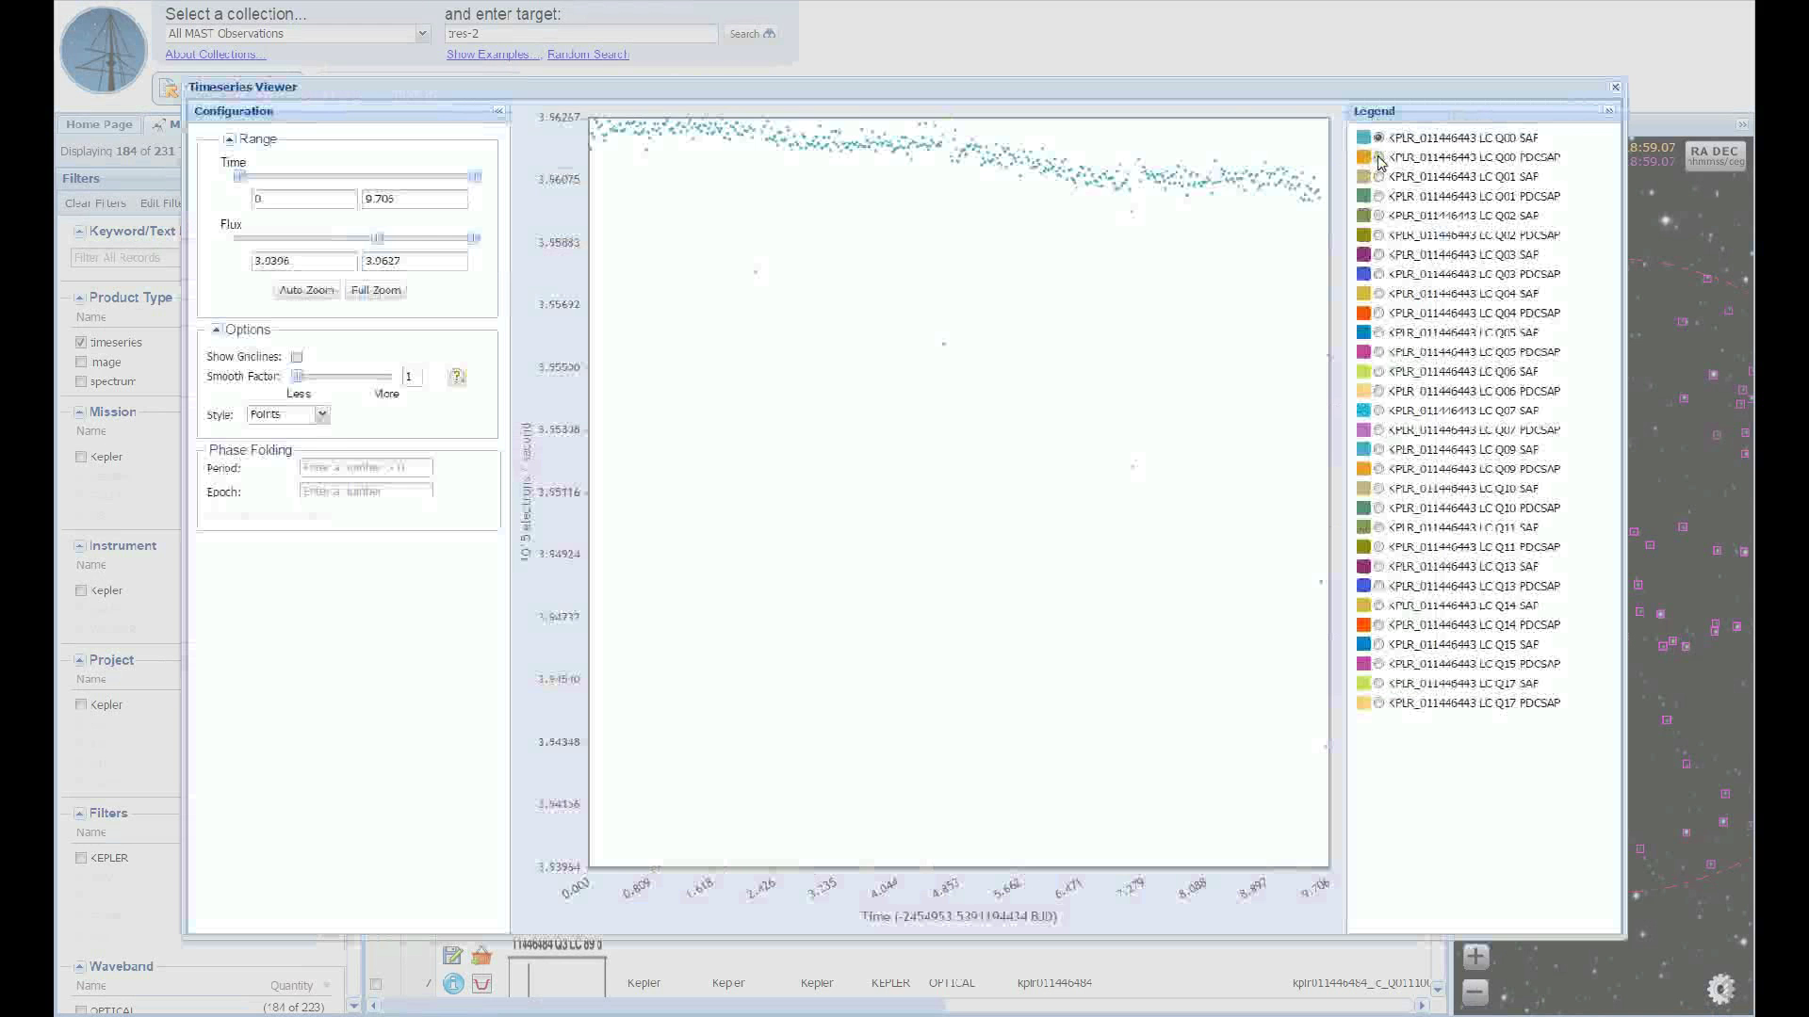
Step: Switch the Timeseries Viewer legend through Q00 PDCSAP and Q01 SAF to Q01 PDCSAP
{"action": "left_click", "coordinate": [1378, 157]}
{"action": "left_click", "coordinate": [1379, 177]}
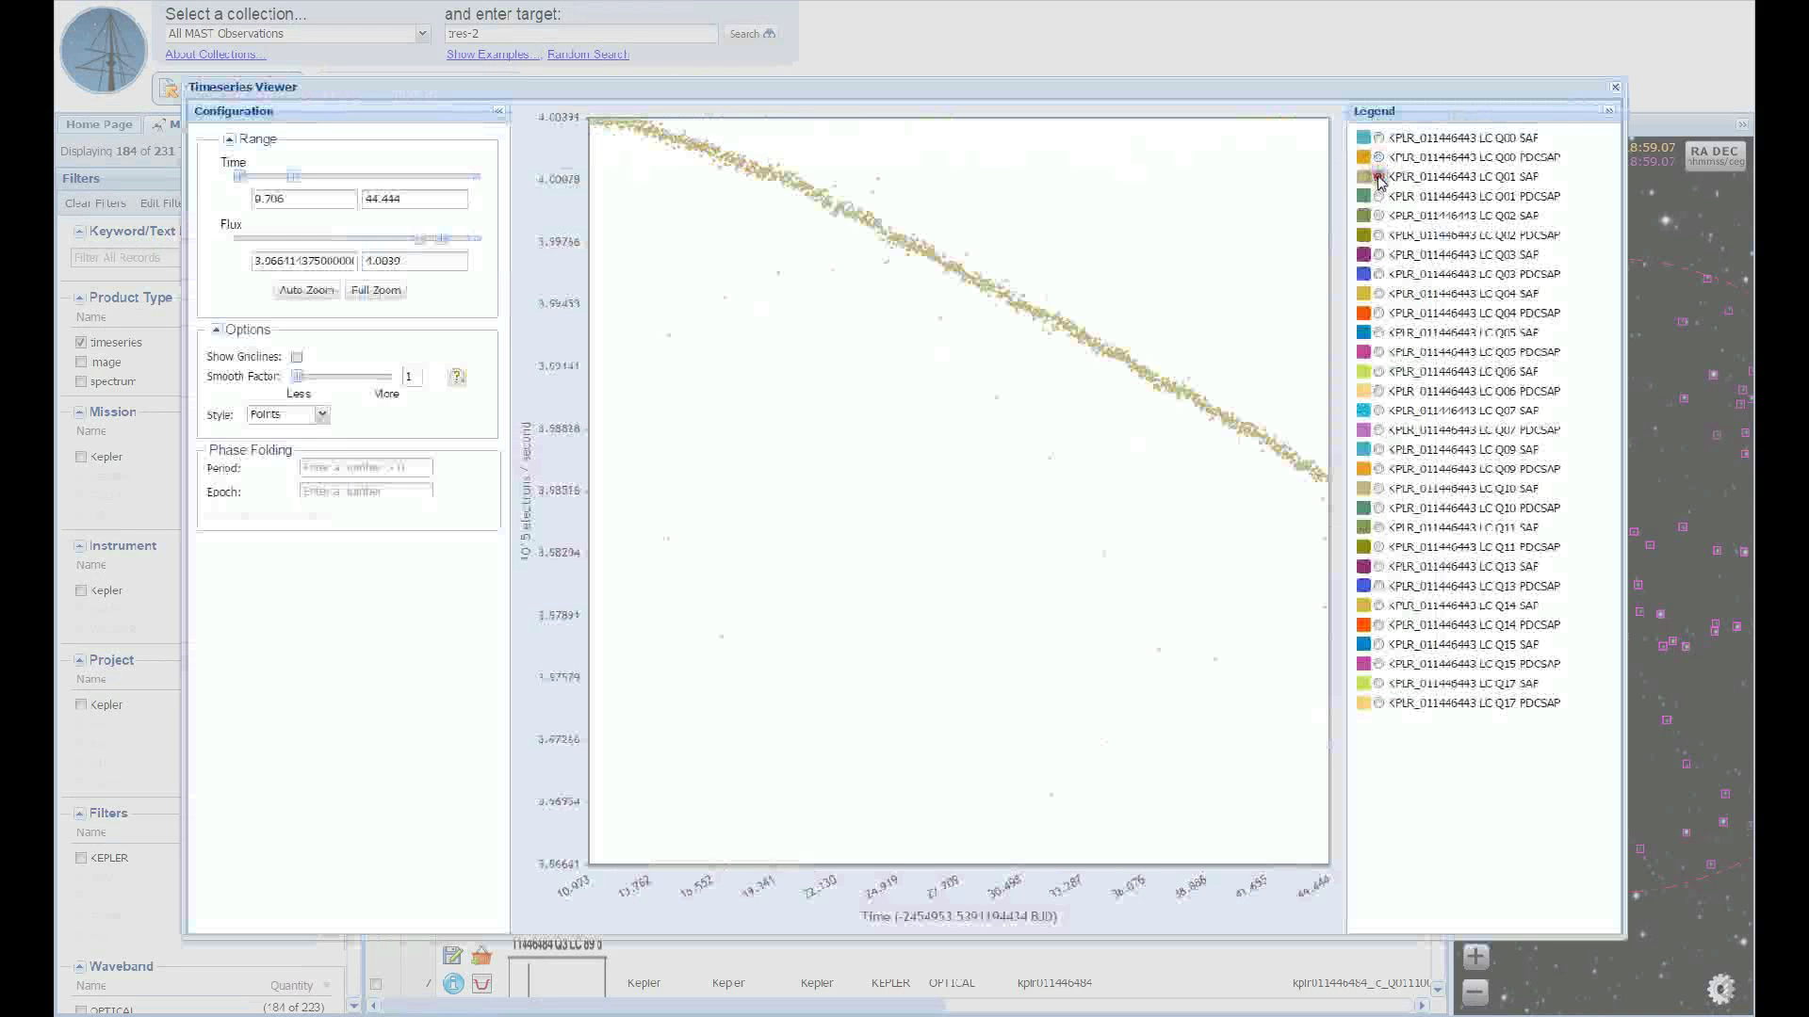
{"action": "left_click", "coordinate": [1376, 196]}
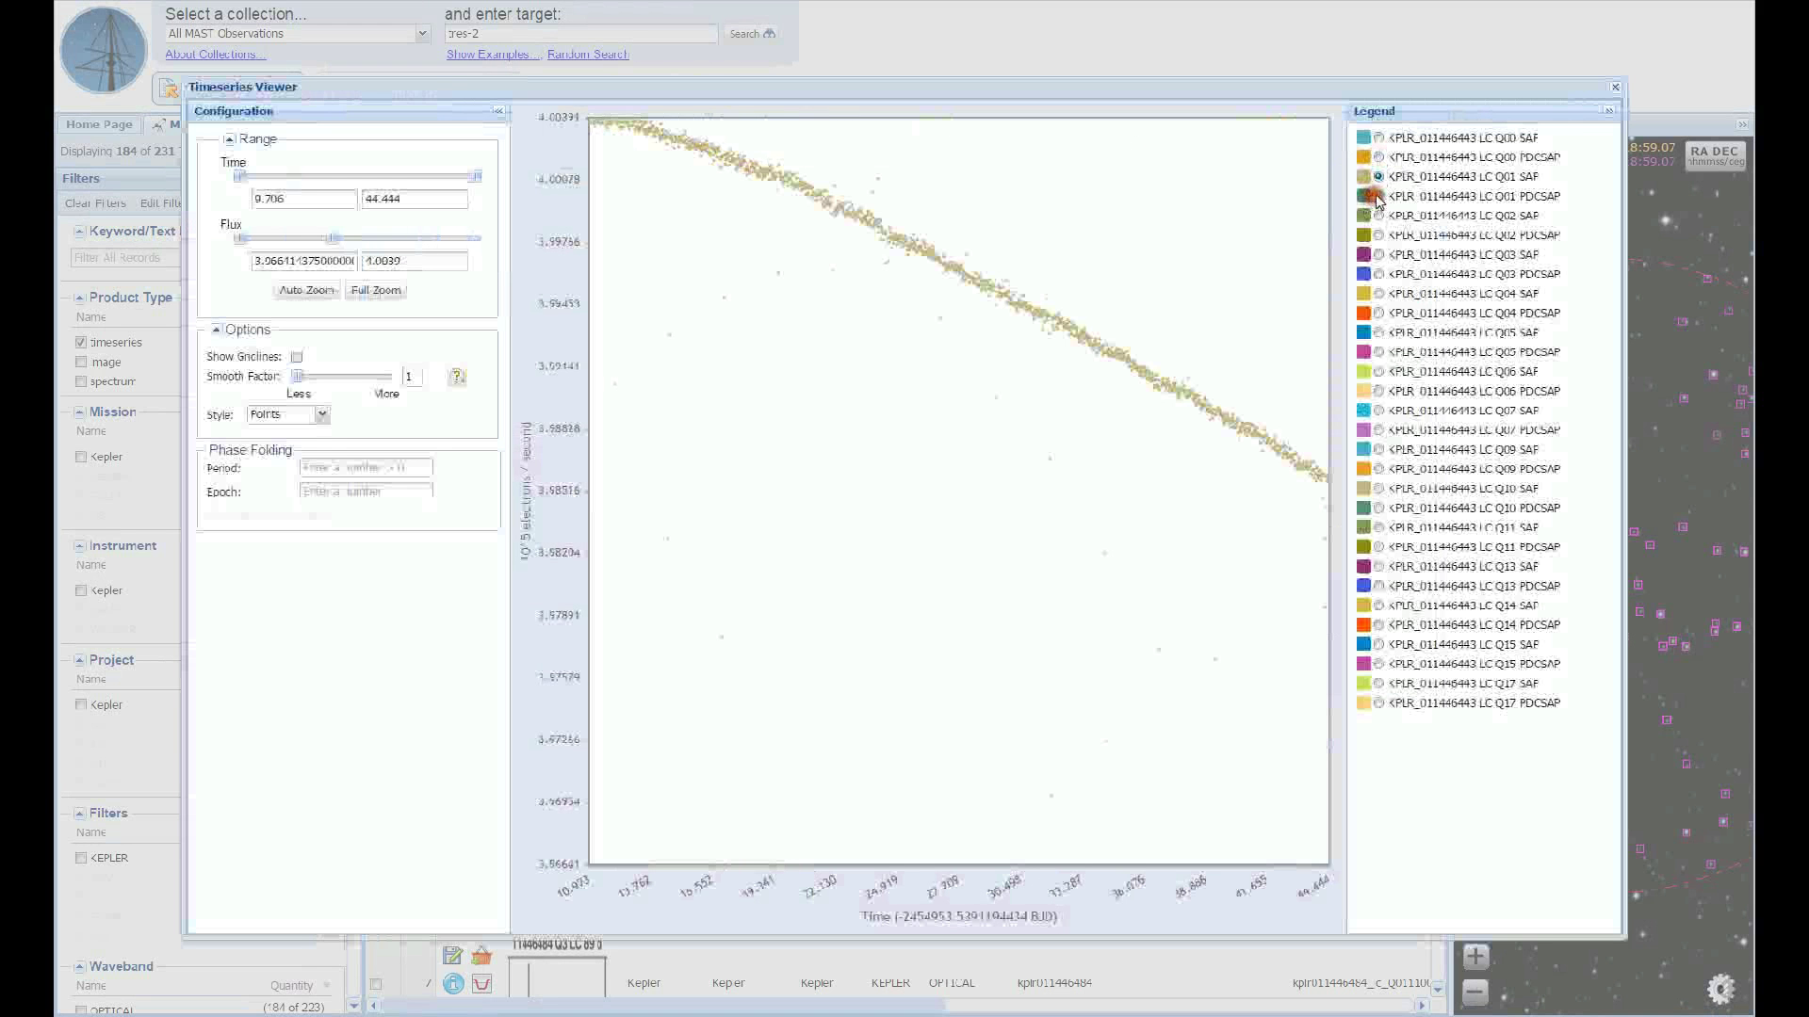